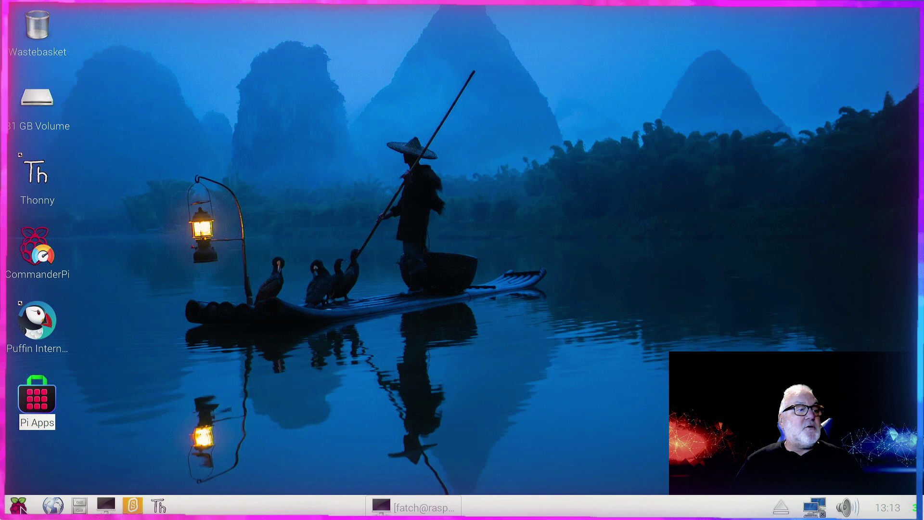
Look for Scratch 3 among the Programming entries in Recommended Software, then close that window.
click(19, 506)
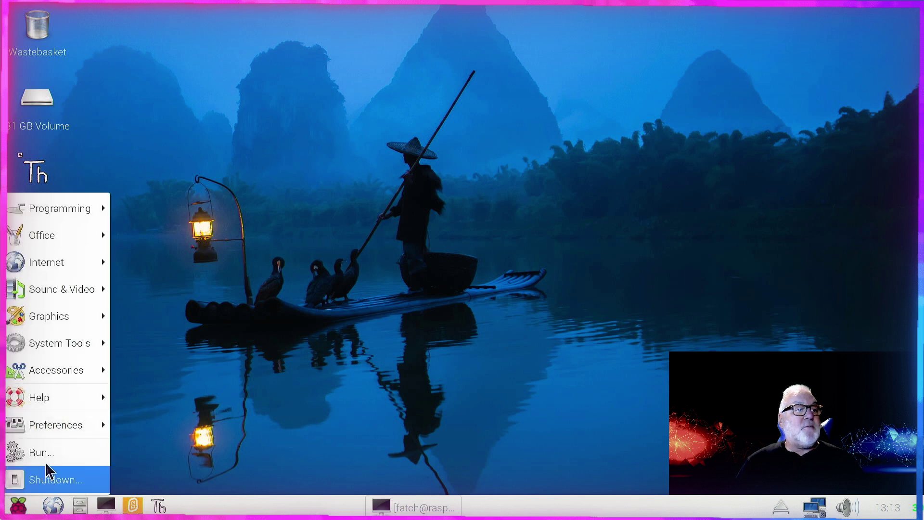
mouse_move(63, 428)
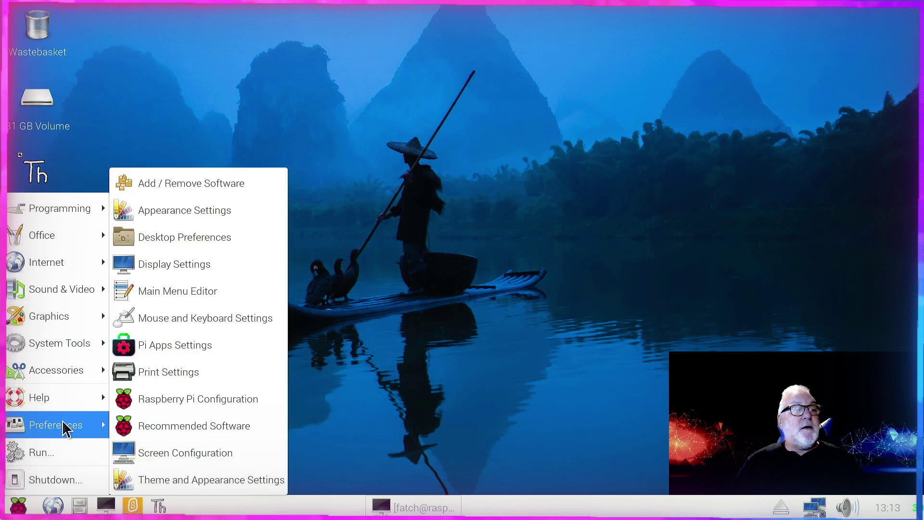
click(154, 432)
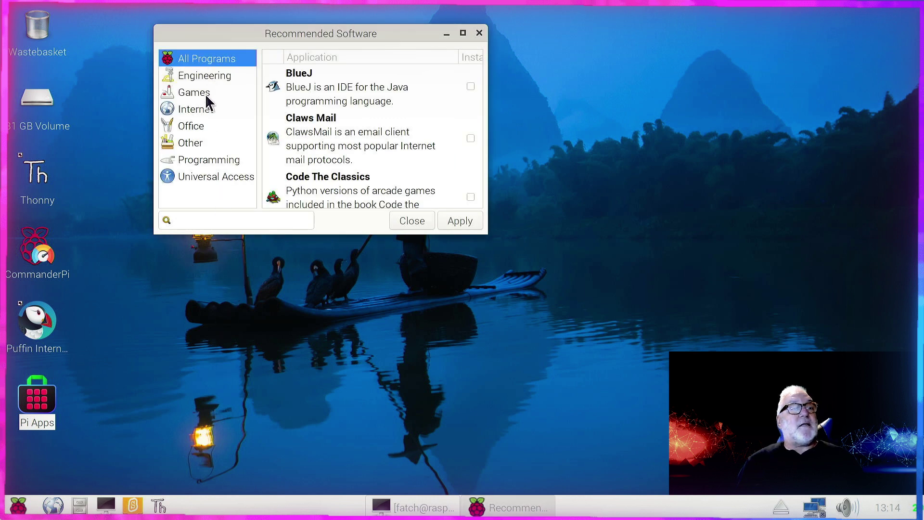
click(211, 165)
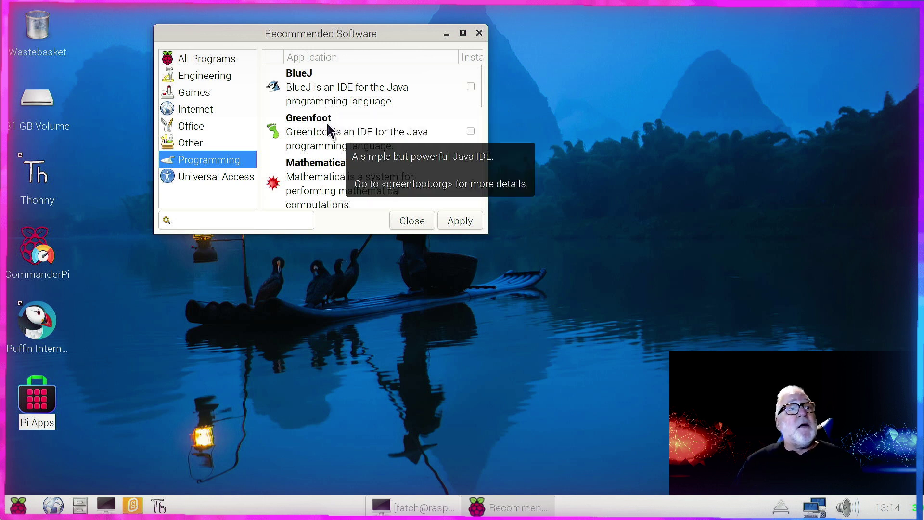
scroll(326, 123, down, 1)
scroll(327, 122, down, 5)
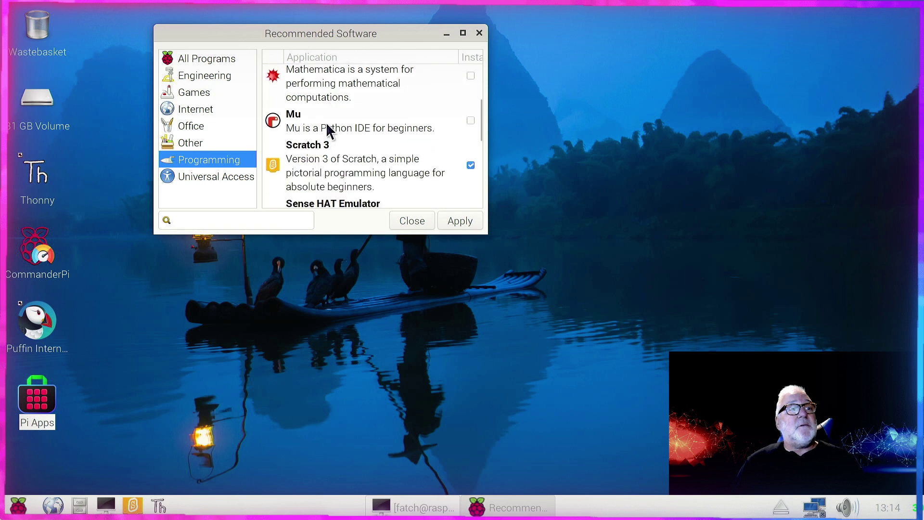
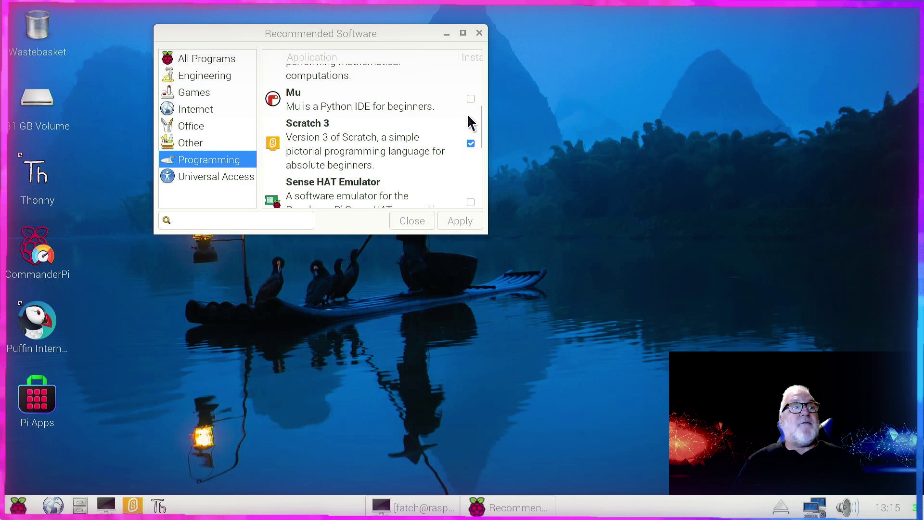
click(478, 33)
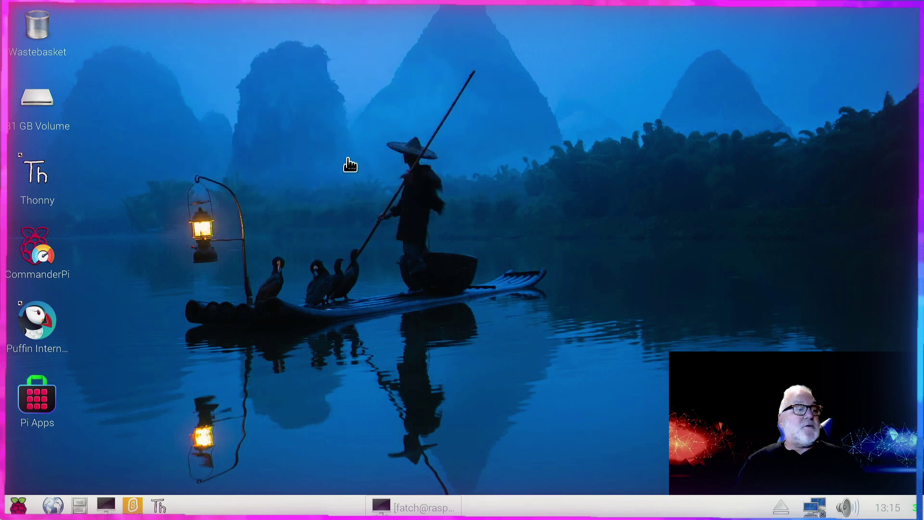
Run Pi-Apps and look for Scratch 3 in its Programming category, then close it.
double_click(42, 409)
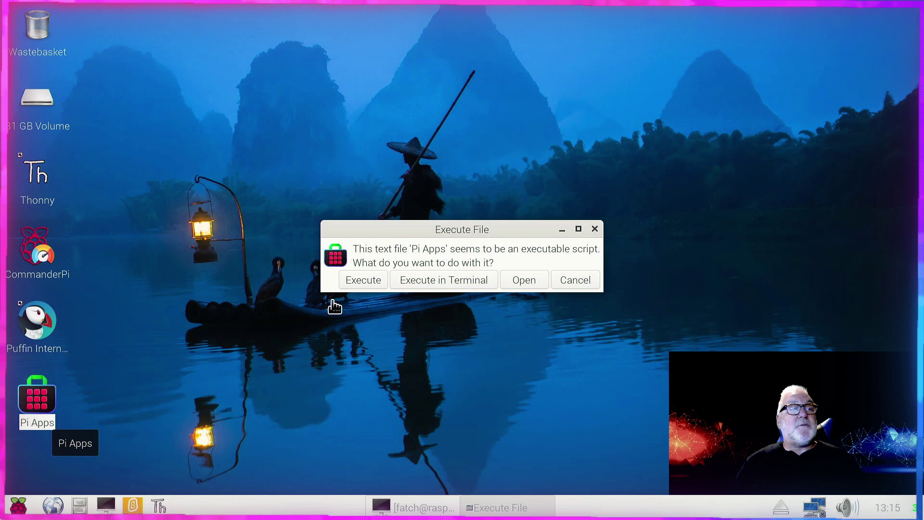
click(356, 283)
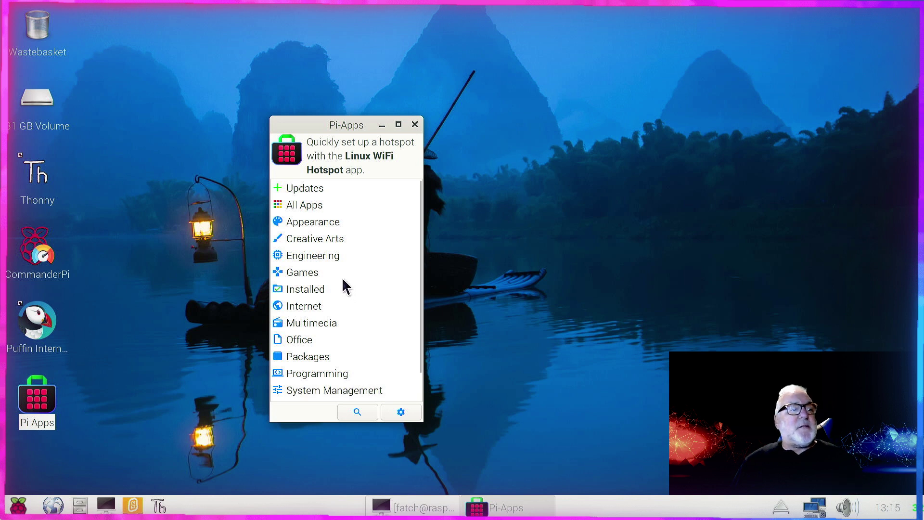
click(316, 374)
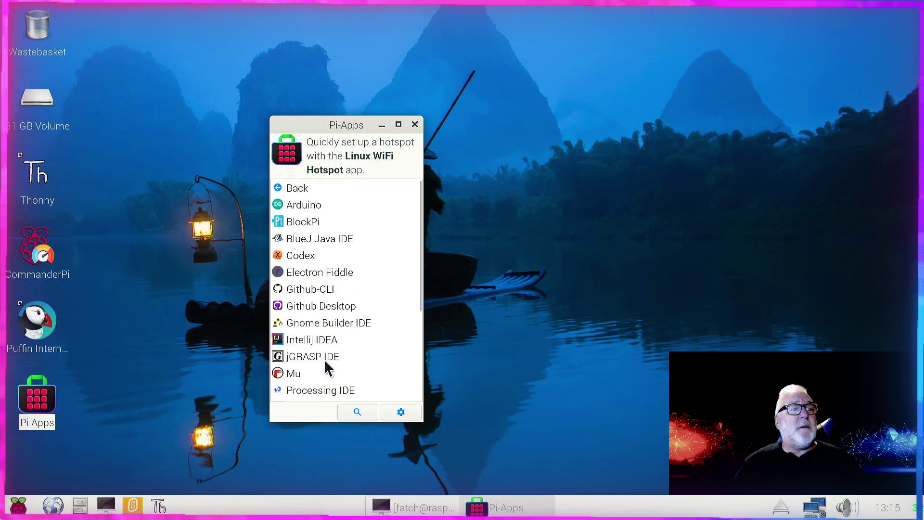
scroll(324, 354, down, 3)
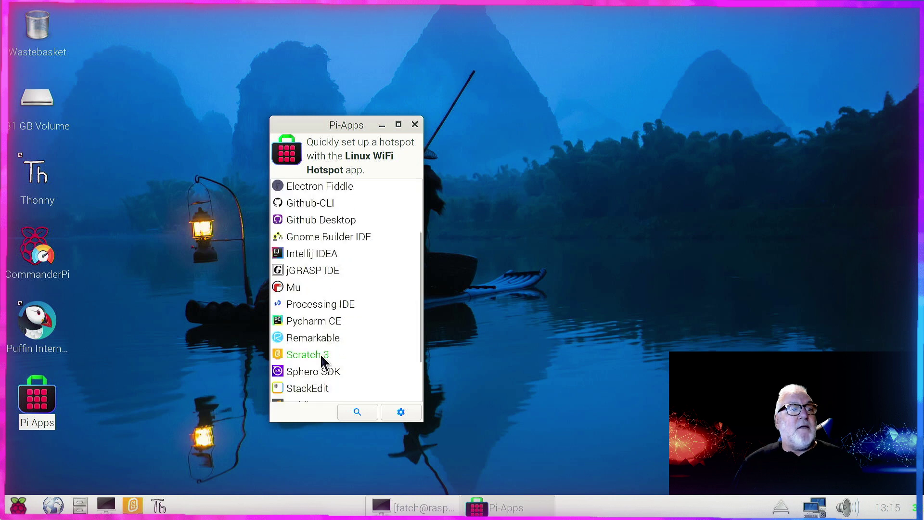
mouse_move(310, 353)
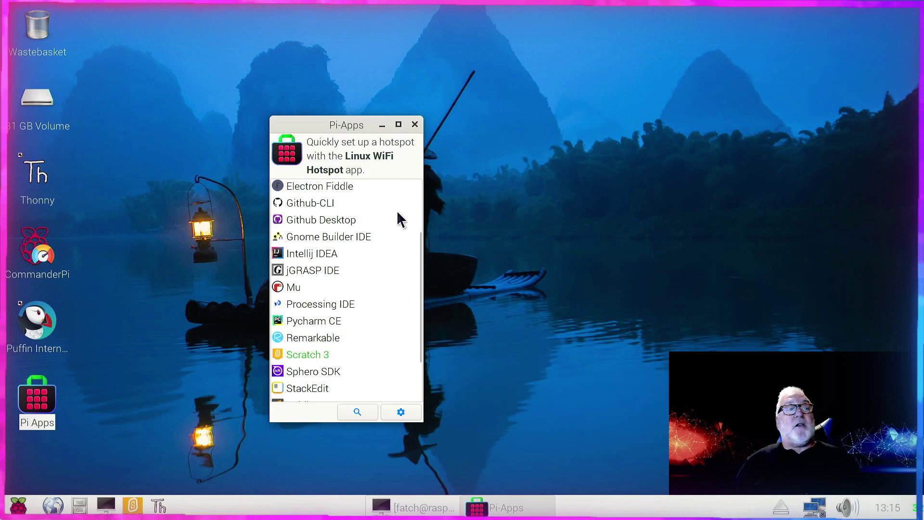
click(414, 124)
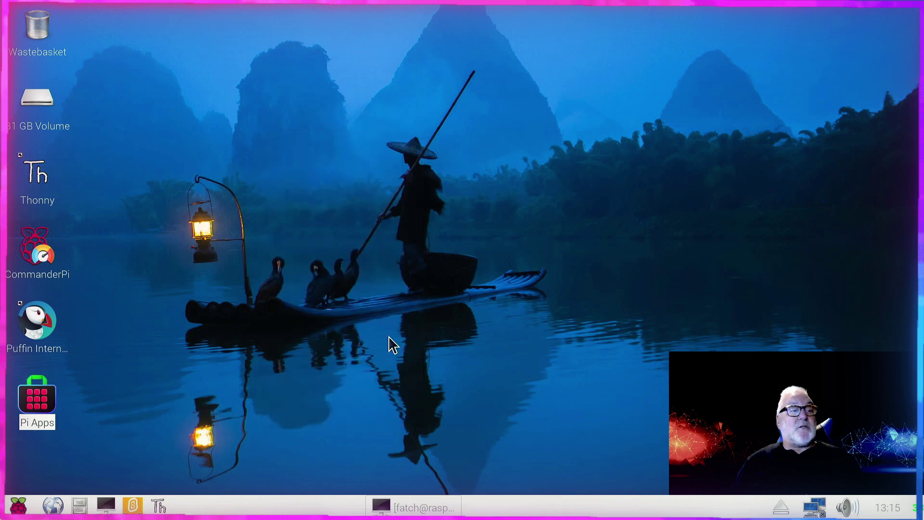
Switch to the minimized terminal window.
click(387, 503)
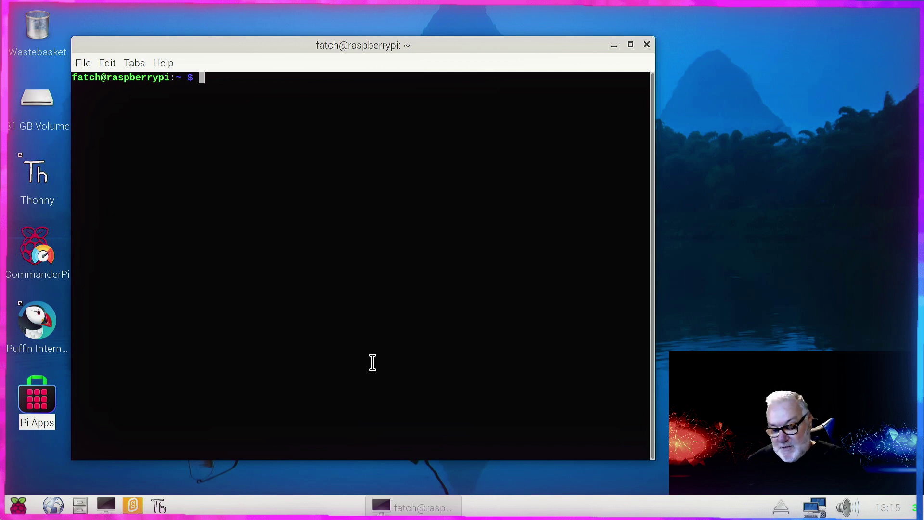
text(sudo)
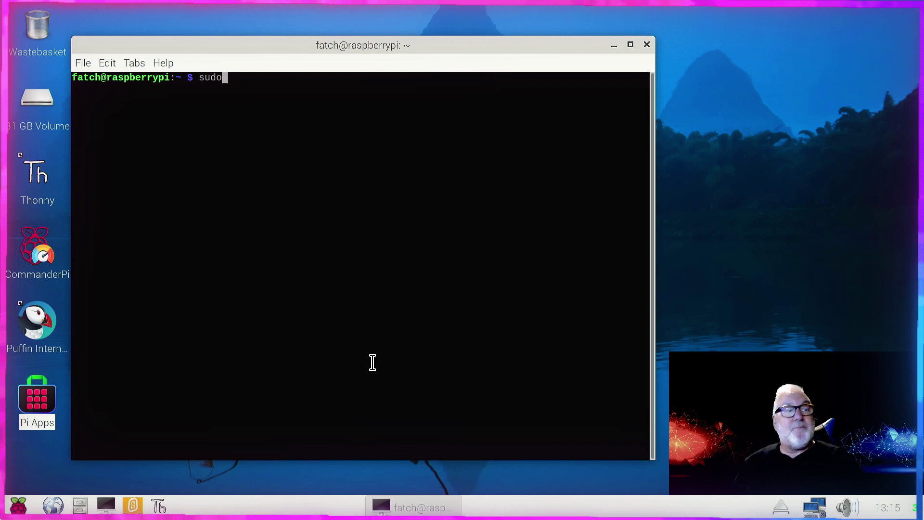
text( ap)
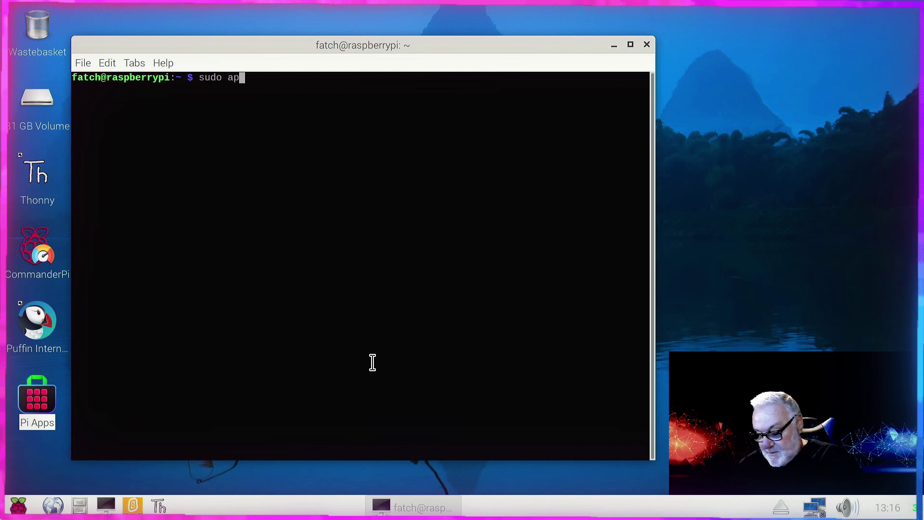
text(t-get)
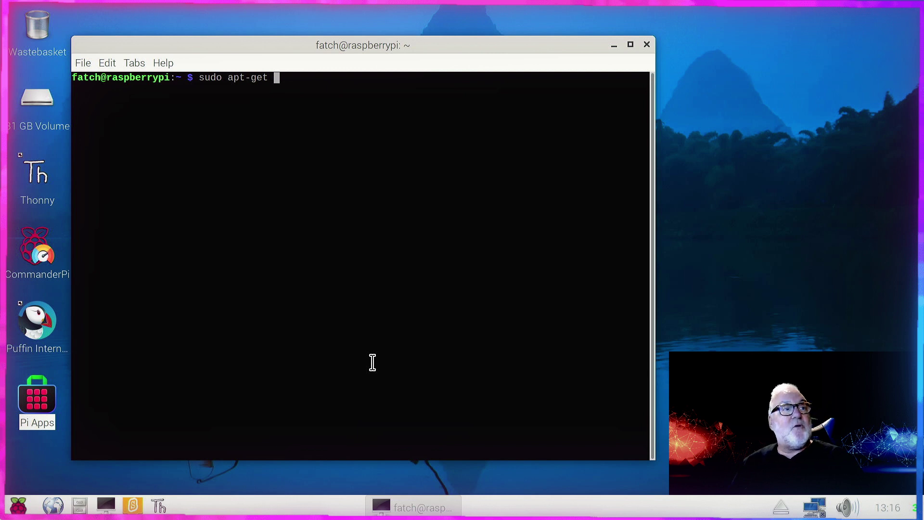
text( inst)
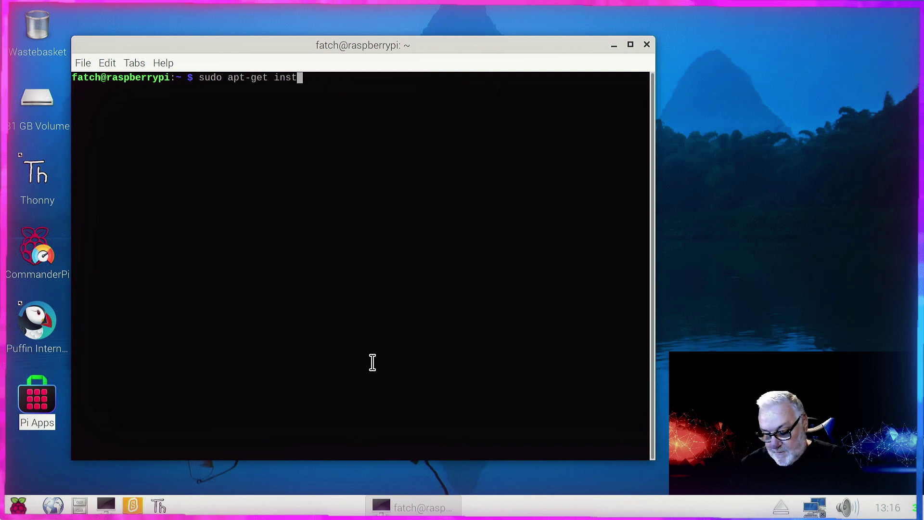
text(all)
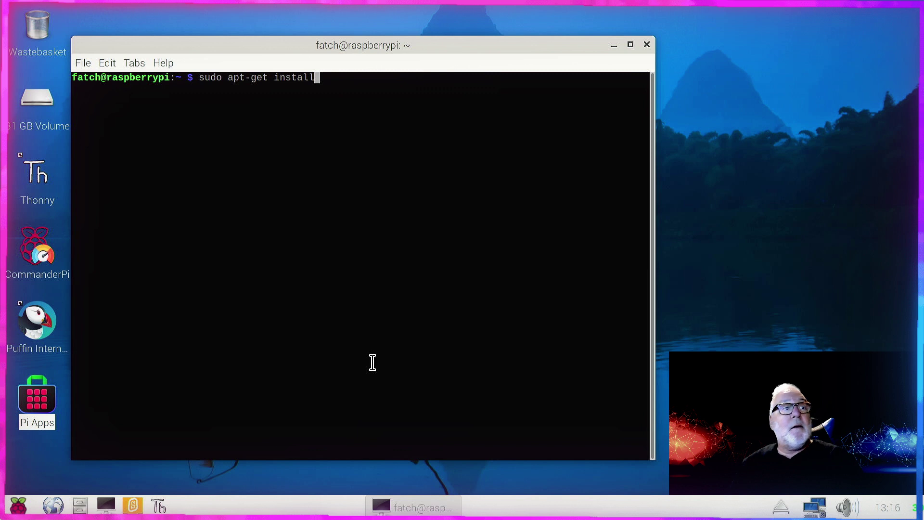
text( s)
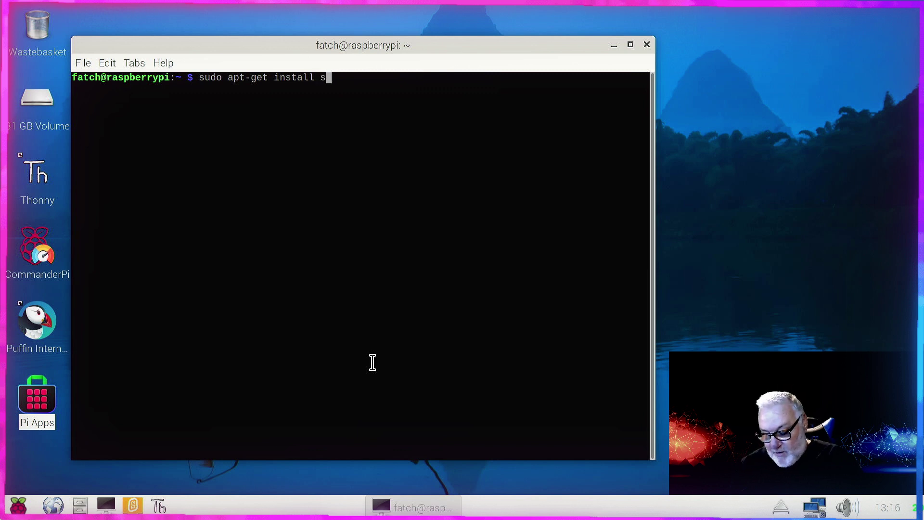
text(cratch)
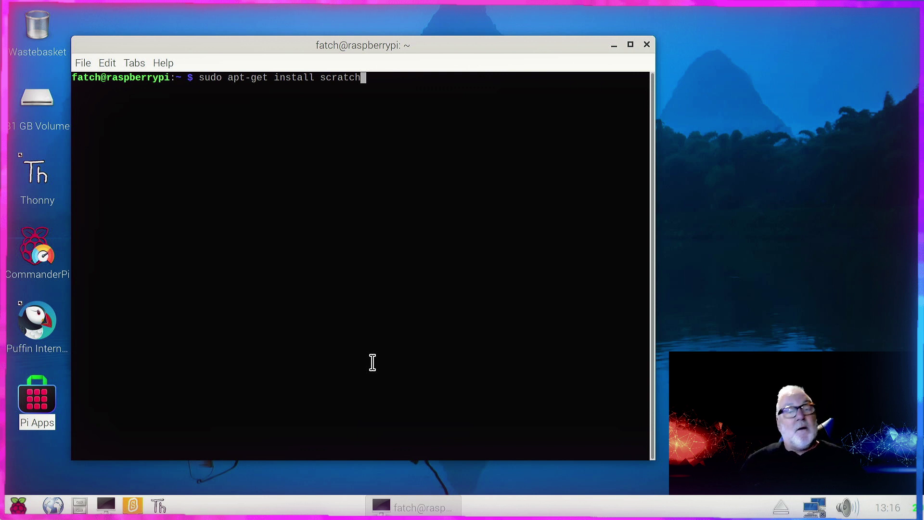
key(BackSpace)
key(BackSpace)
key(BackSpace)
key(BackSpace)
key(BackSpace)
key(BackSpace)
key(BackSpace)
key(BackSpace)
key(BackSpace)
key(BackSpace)
key(BackSpace)
key(BackSpace)
key(BackSpace)
key(BackSpace)
key(BackSpace)
key(BackSpace)
key(BackSpace)
key(BackSpace)
key(BackSpace)
key(BackSpace)
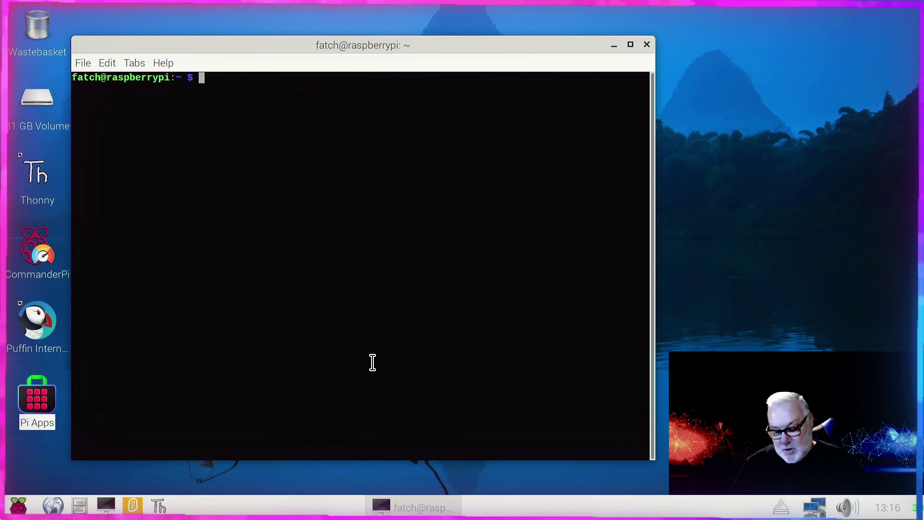
Refresh the system's package lists by running sudo apt-get update.
text(sudo)
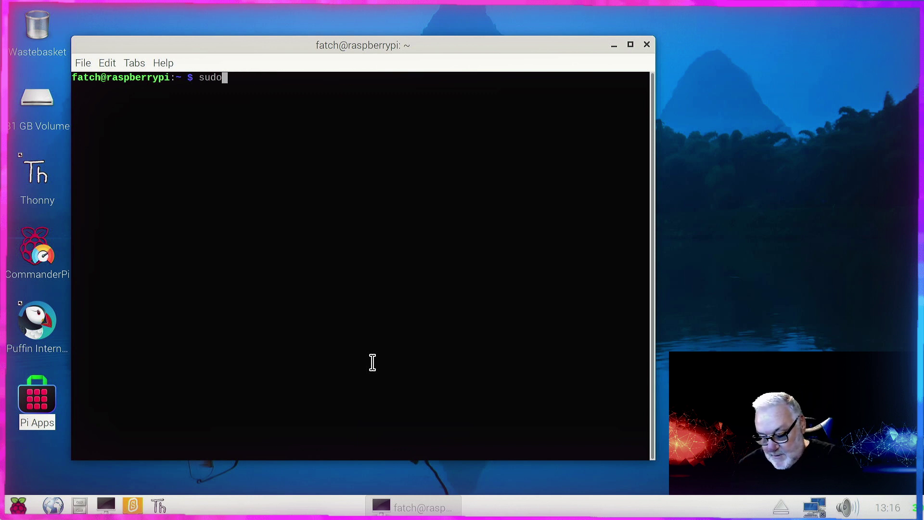
text( apt-)
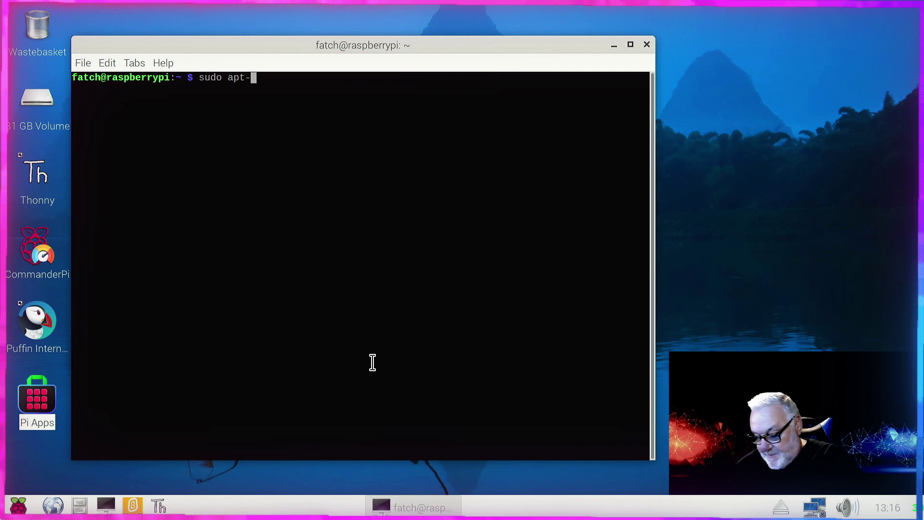
text(get )
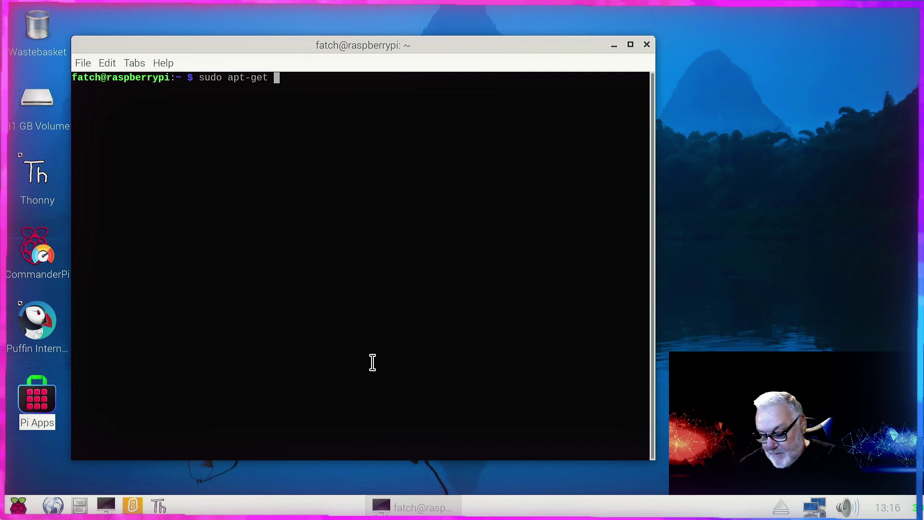
text(up)
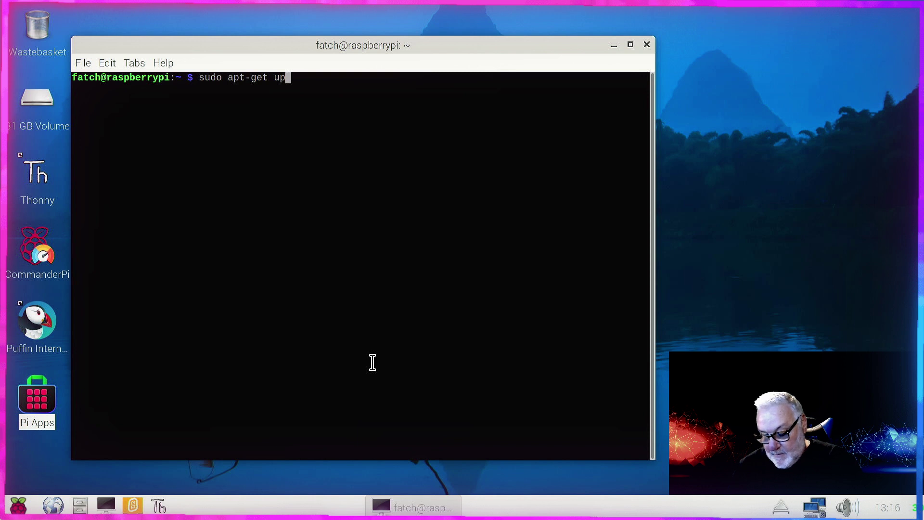
text(date)
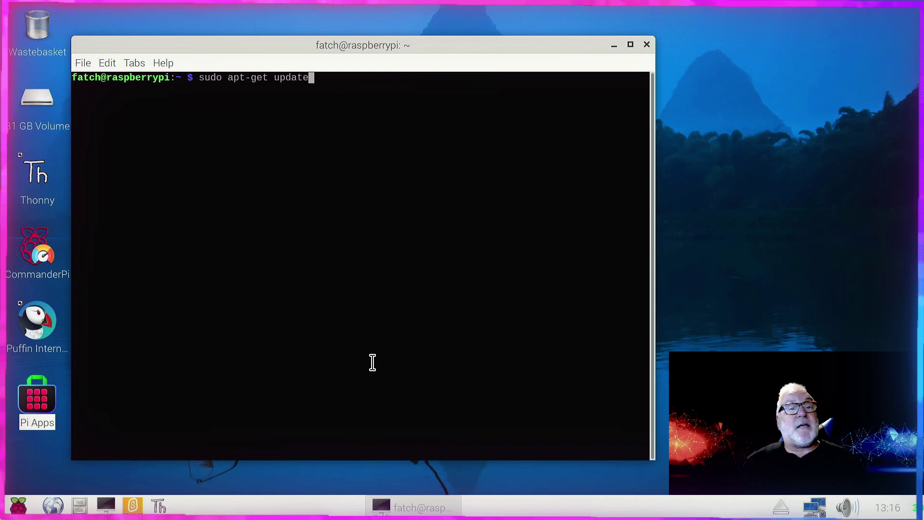
key(Return)
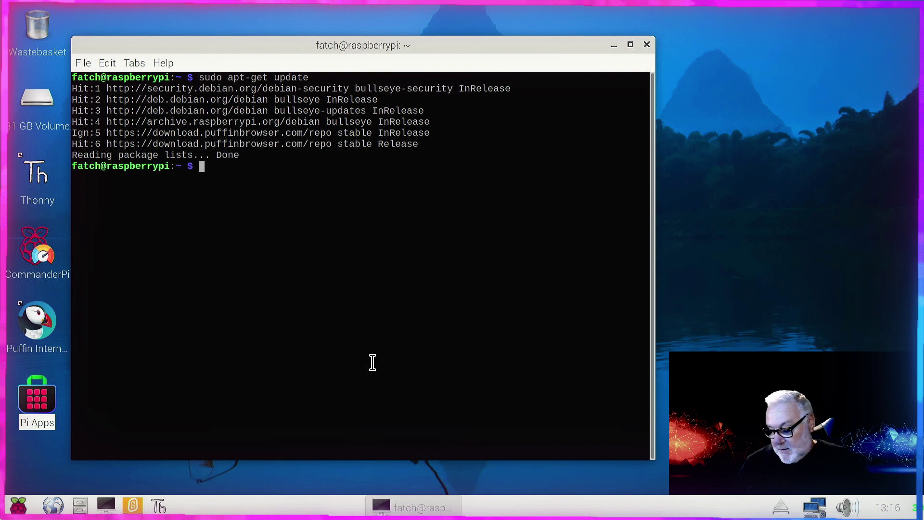
Change the recalled update command to sudo apt-get upgrade and run it to upgrade the installed packages.
key(Up)
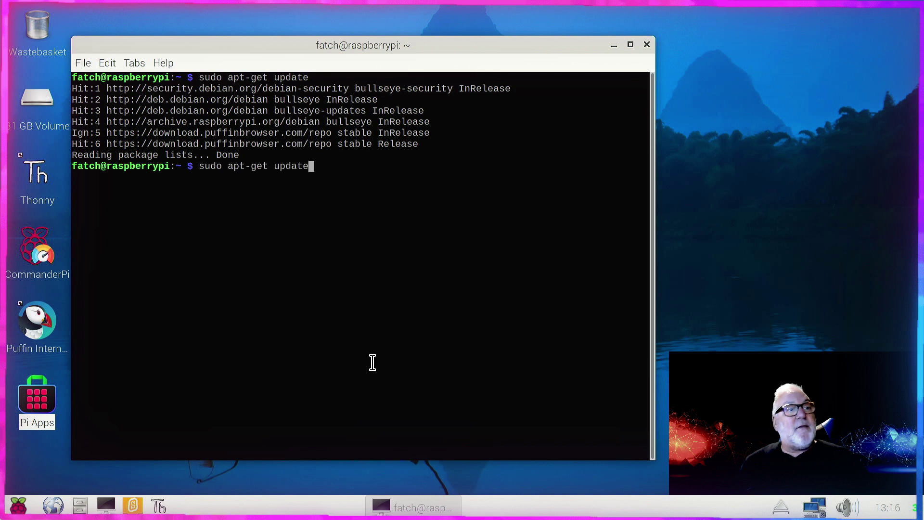
key(BackSpace)
key(BackSpace)
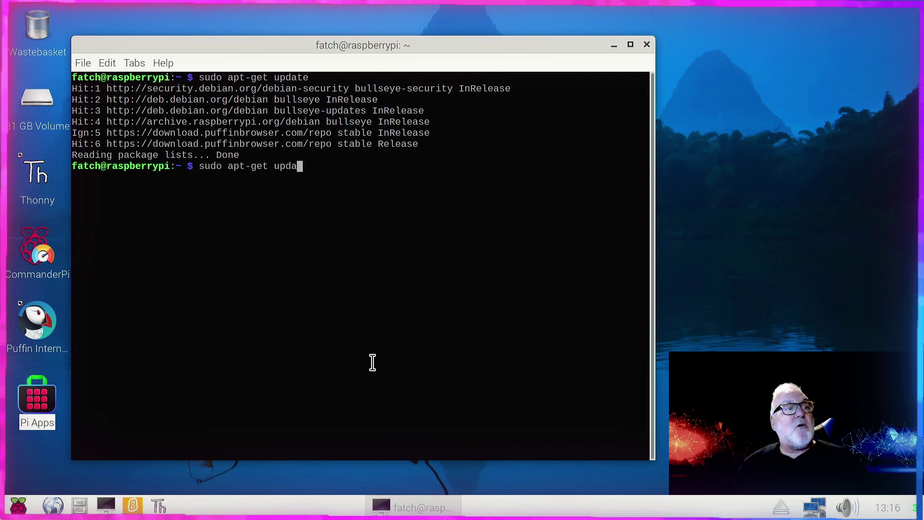
key(BackSpace)
key(BackSpace)
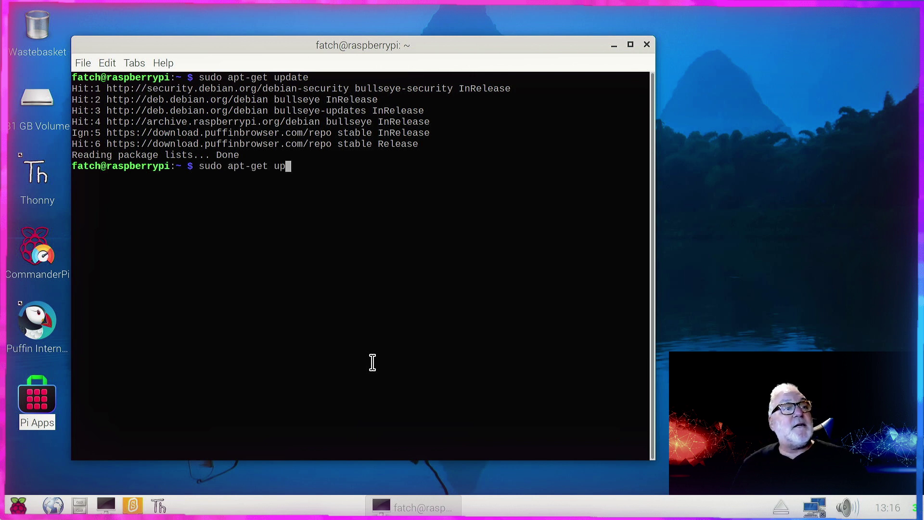
text(grade)
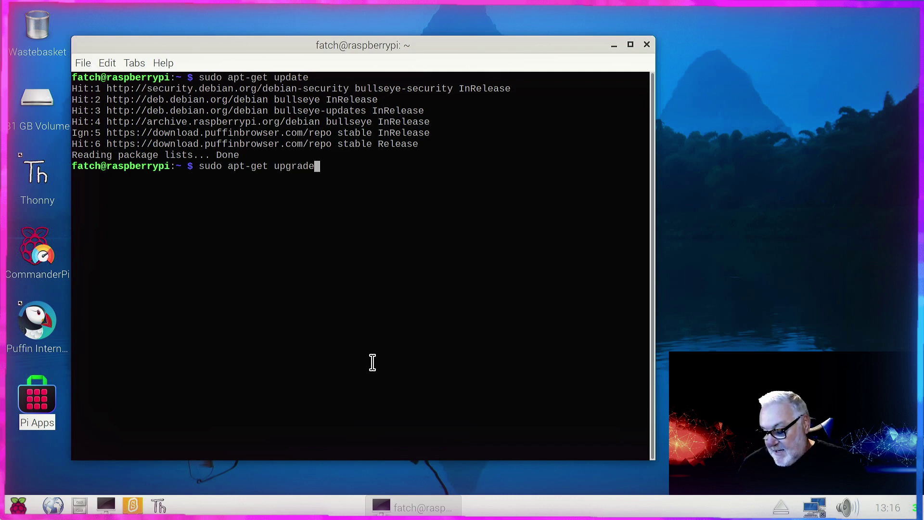
key(Return)
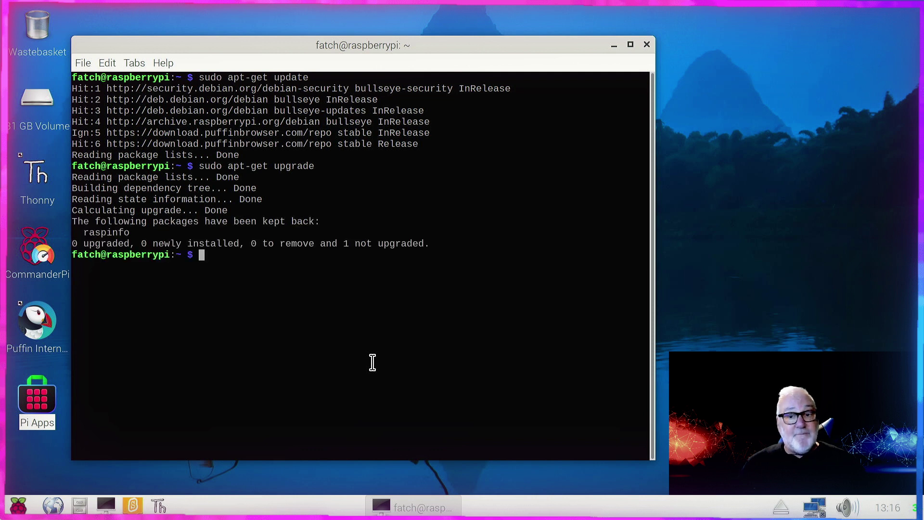
Look back through the terminal's earlier commands for an install command, returning to an empty prompt.
key(Up)
key(Up)
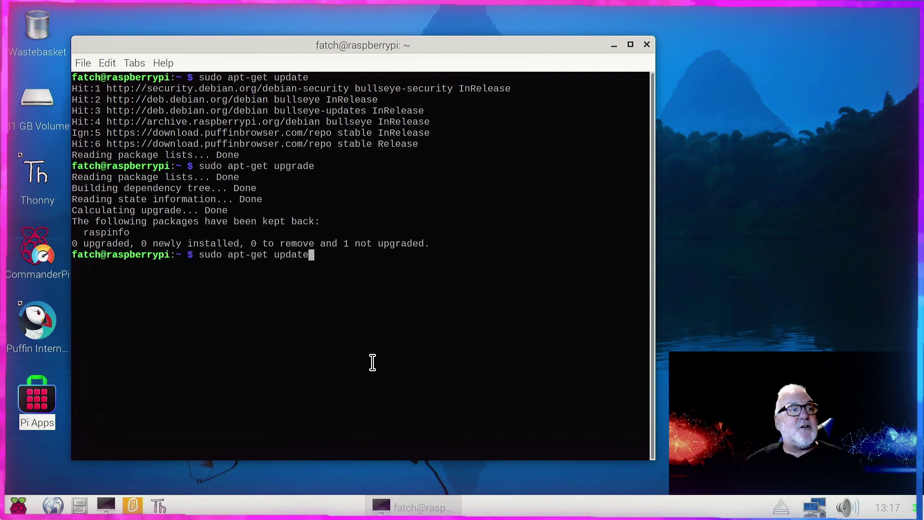
key(Up)
key(Down)
key(Down)
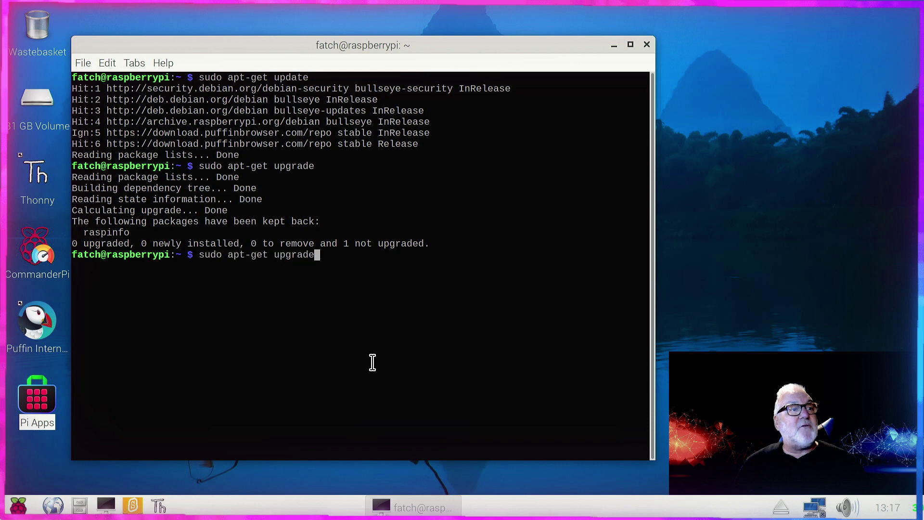
key(Down)
key(Up)
key(Up)
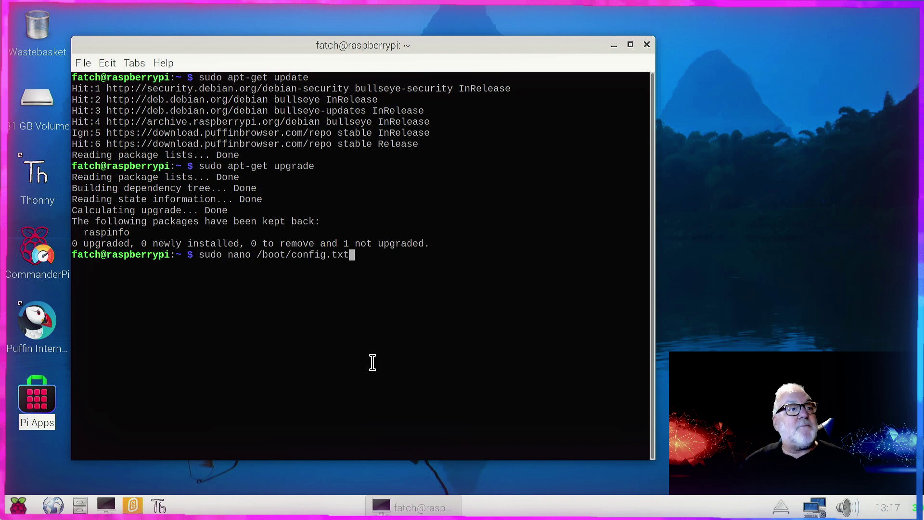
key(Down)
key(Down)
key(Down)
key(Up)
key(Up)
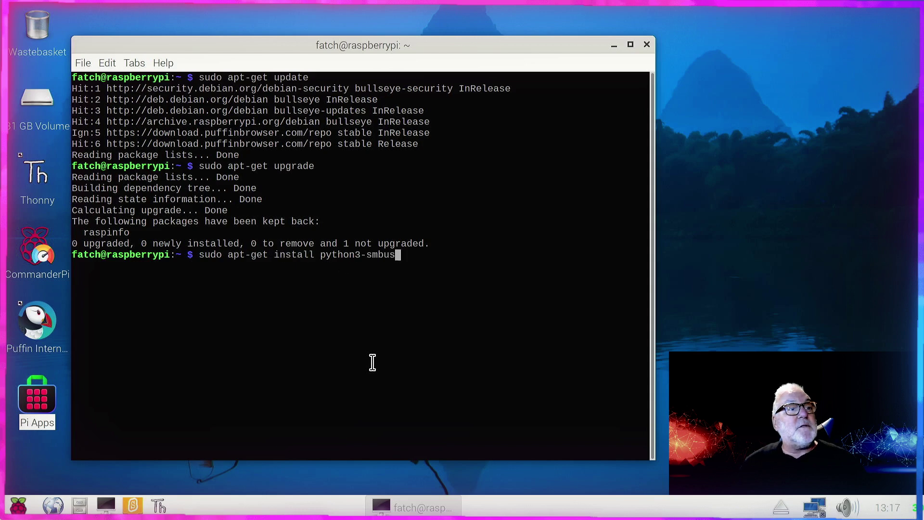
key(Up)
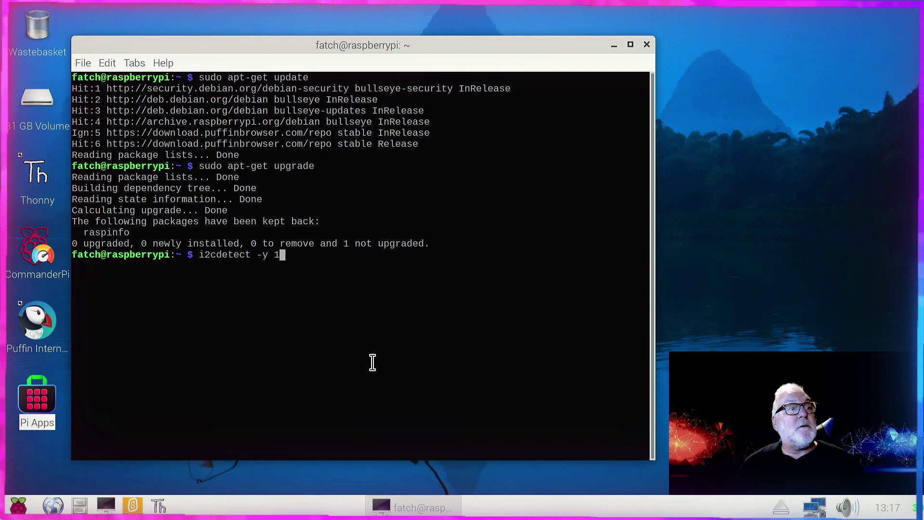
key(Down)
key(Down)
key(Down)
key(Down)
key(Down)
key(Down)
key(Down)
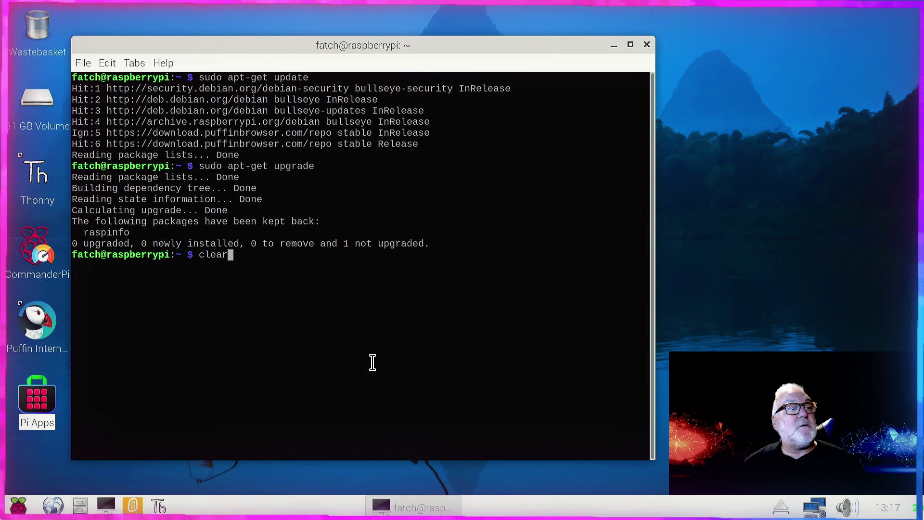
key(Down)
key(Down)
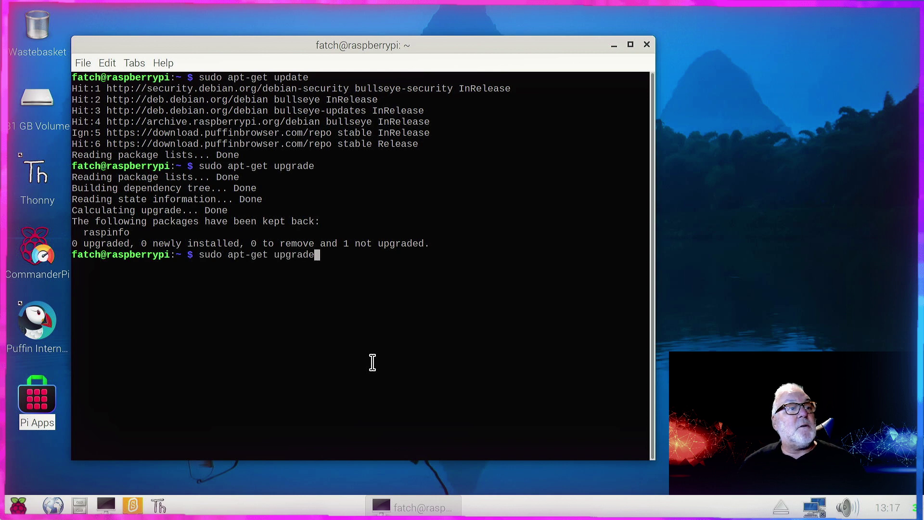
key(Down)
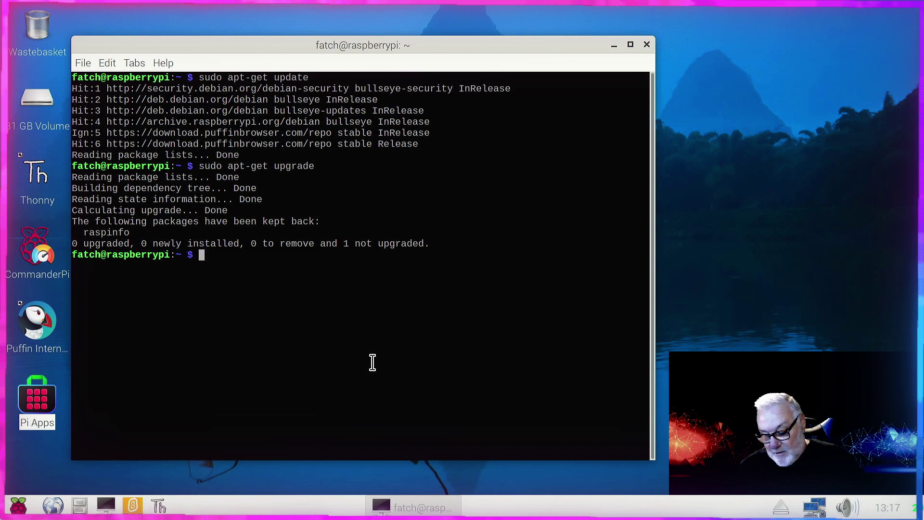
Write out the command sudo apt-get install scratch at the prompt without running it and erase it again.
text(sudo )
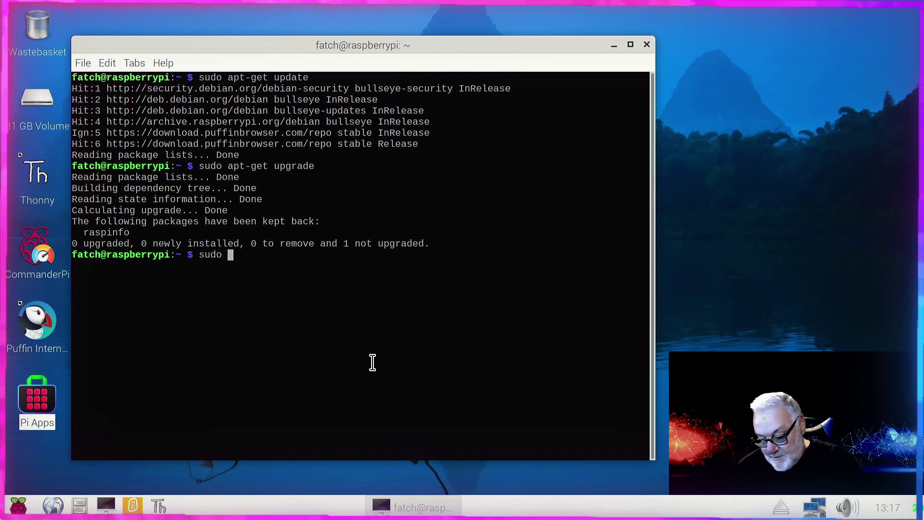
text(apt-)
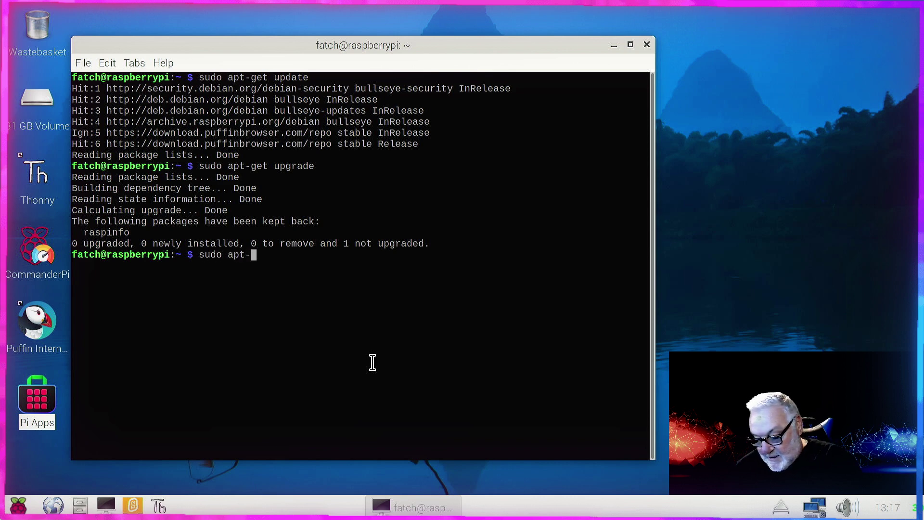
text(get i)
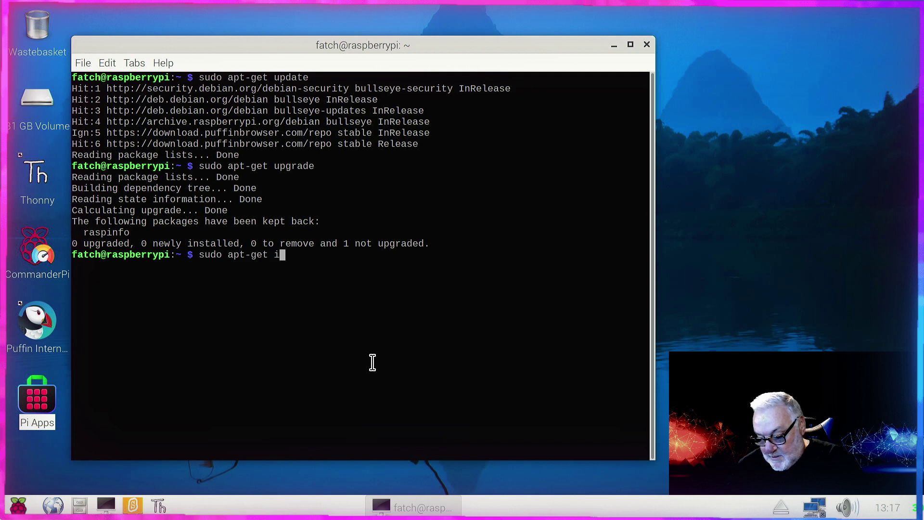
text(nstalll)
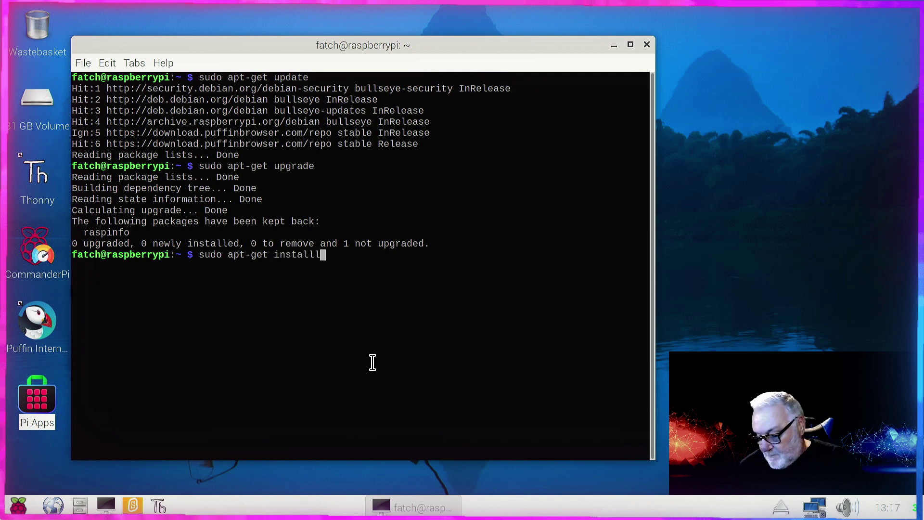
key(BackSpace)
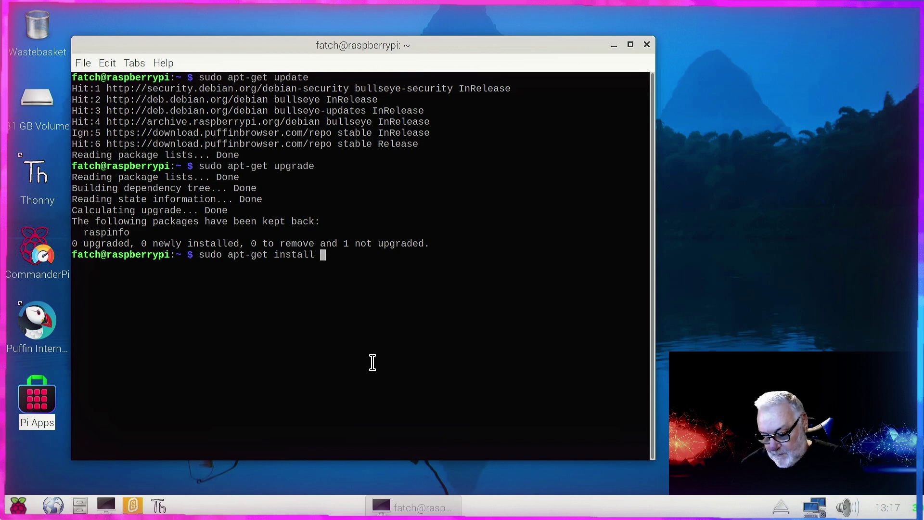
text(scratch)
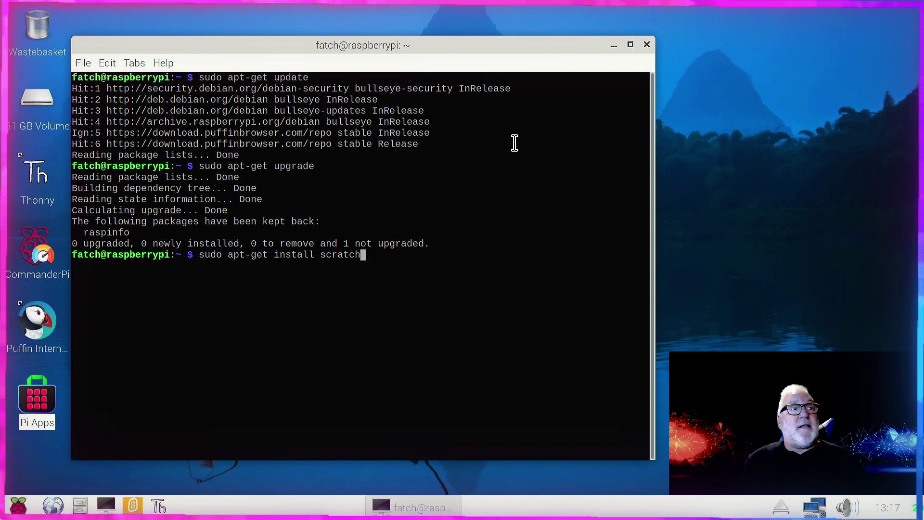
key(BackSpace)
key(BackSpace)
key(BackSpace)
key(BackSpace)
key(BackSpace)
key(BackSpace)
key(BackSpace)
key(BackSpace)
key(BackSpace)
key(BackSpace)
key(BackSpace)
key(BackSpace)
key(BackSpace)
key(BackSpace)
key(BackSpace)
key(BackSpace)
key(BackSpace)
key(BackSpace)
key(BackSpace)
key(BackSpace)
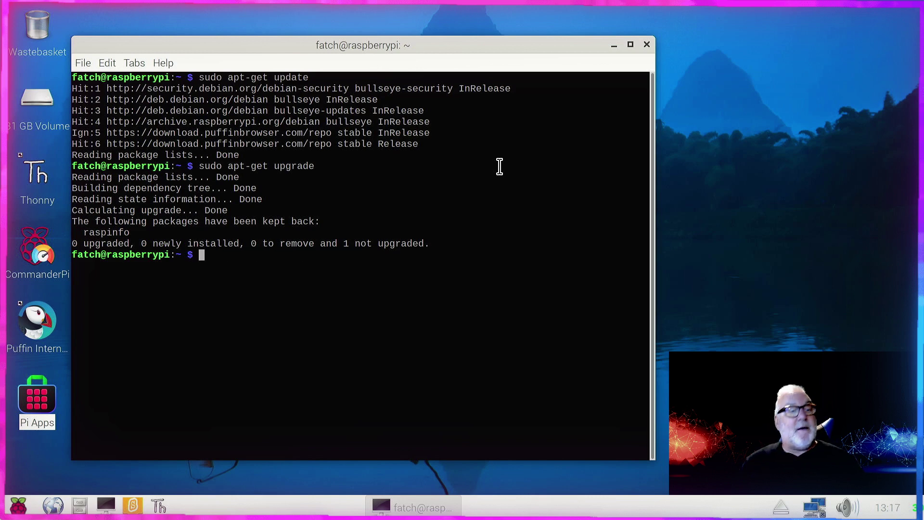
Clear the terminal's output and minimize its window.
text(clear)
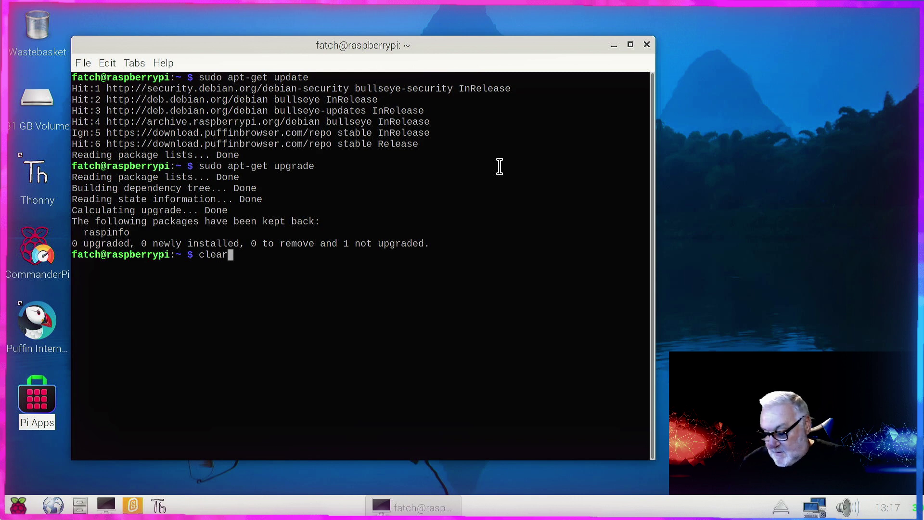
key(Return)
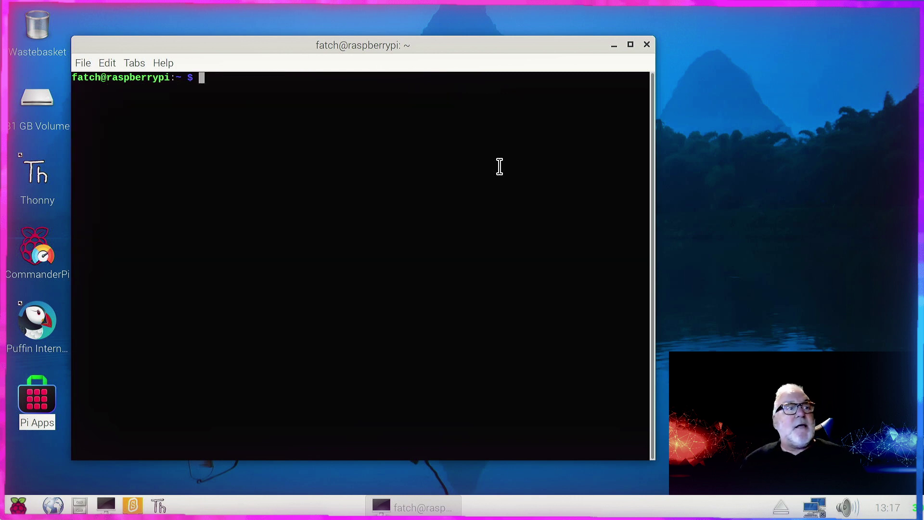
click(614, 42)
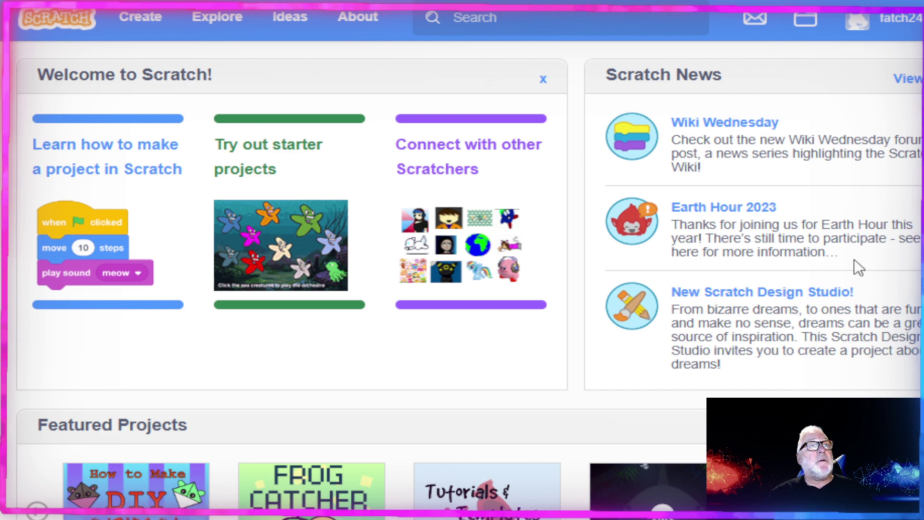
On the Scratch website, start creating a new project from the home page.
scroll(433, 128, down, 5)
scroll(428, 126, up, 5)
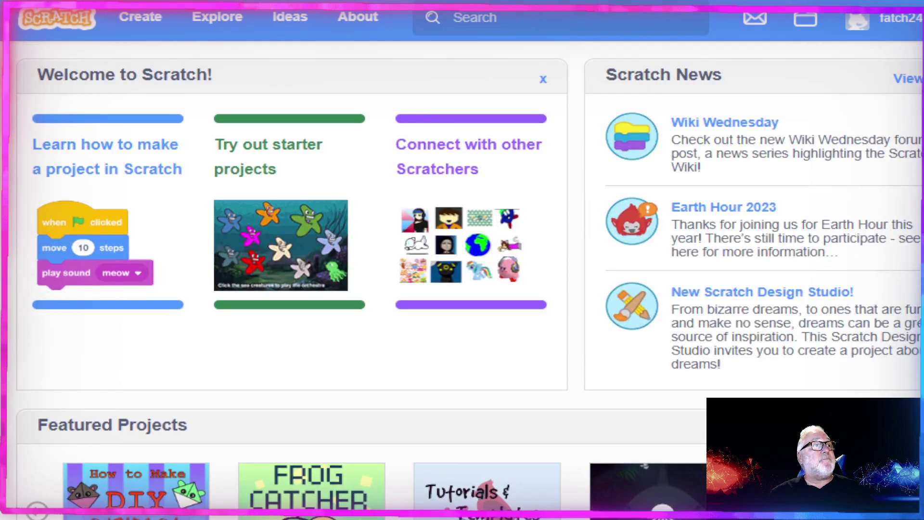
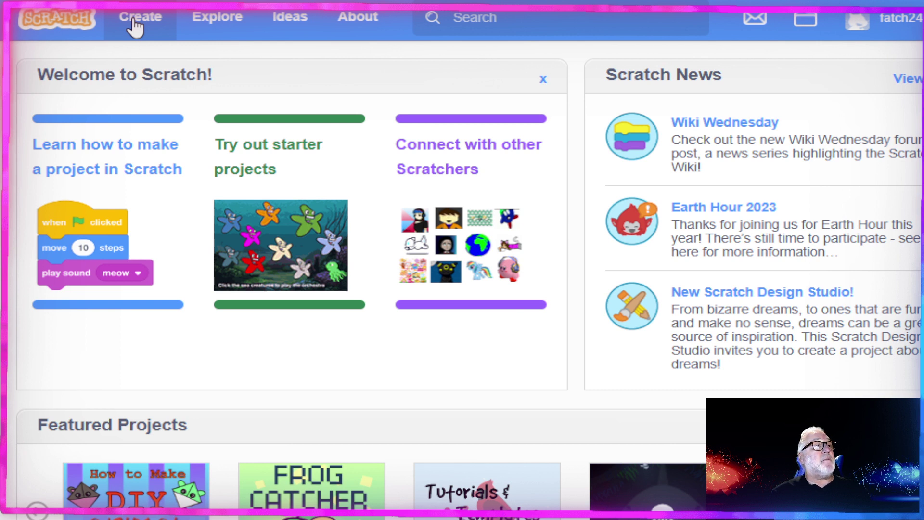
click(134, 21)
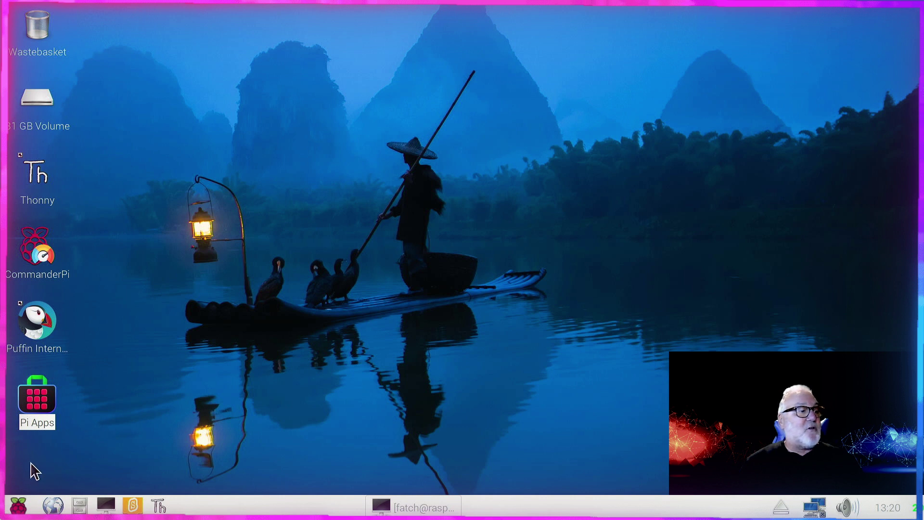
Launch Scratch 3 from the system's Programming applications and move its window toward the desktop's upper-left corner.
click(19, 506)
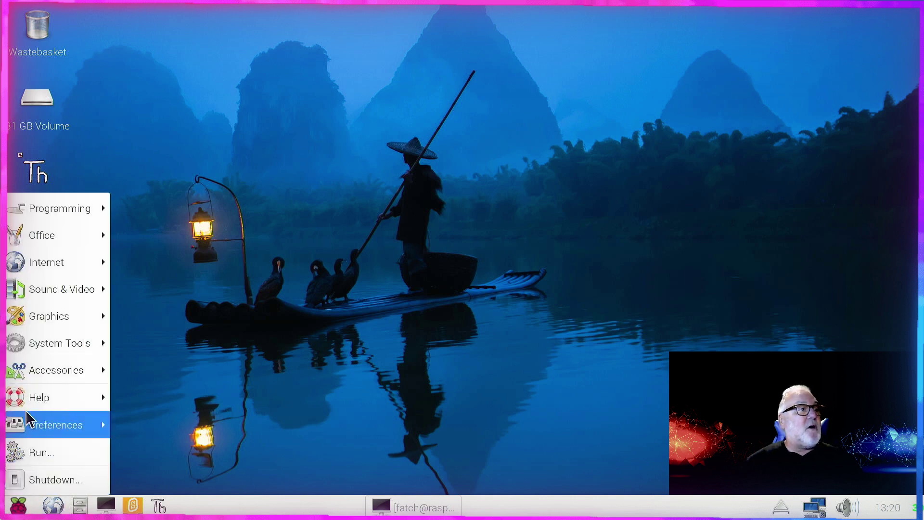
mouse_move(56, 210)
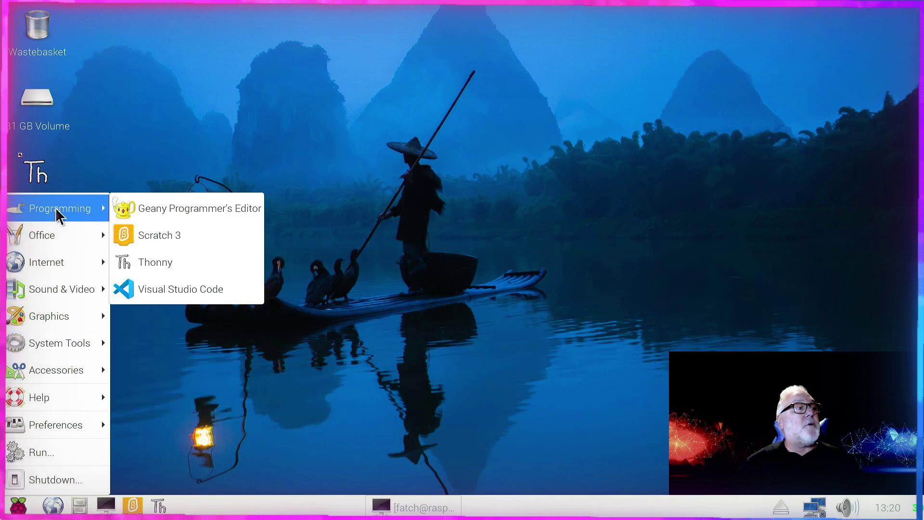
click(142, 239)
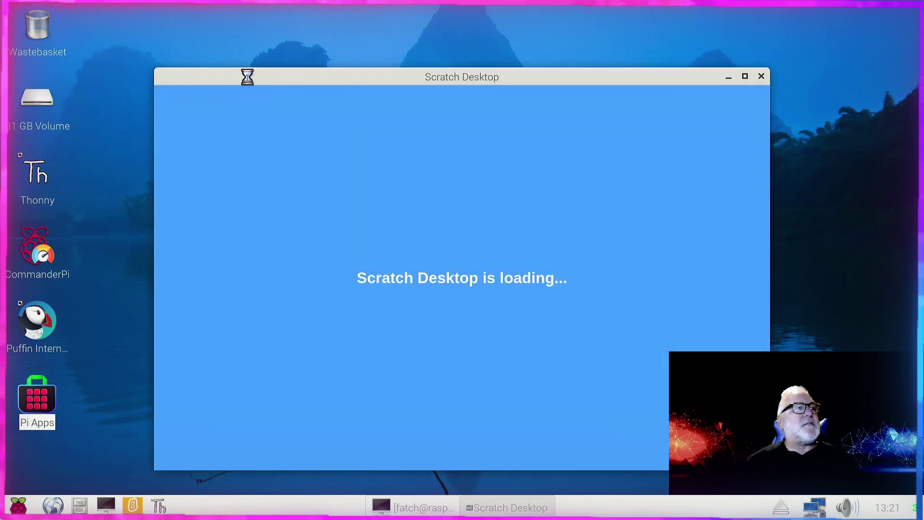
drag(247, 77, 167, 27)
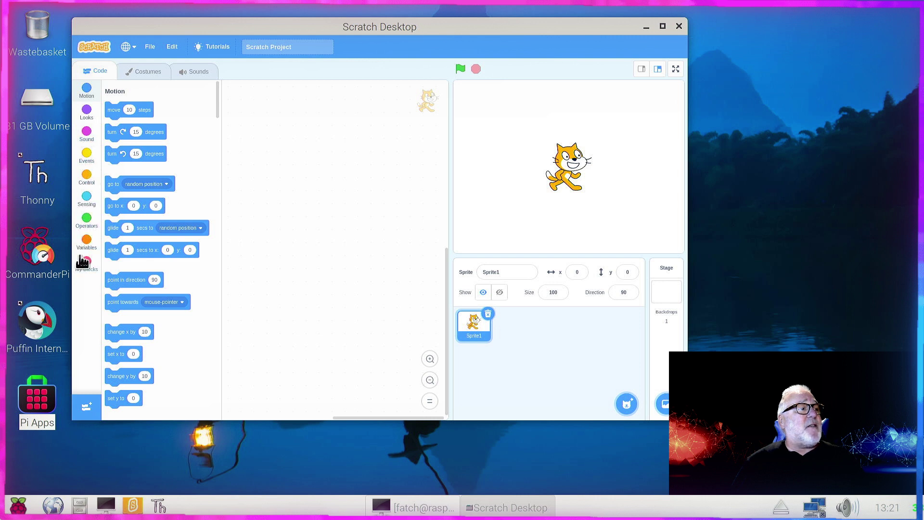
Look through the Looks, Sound, Events and Control block categories and return to the Motion blocks.
click(88, 115)
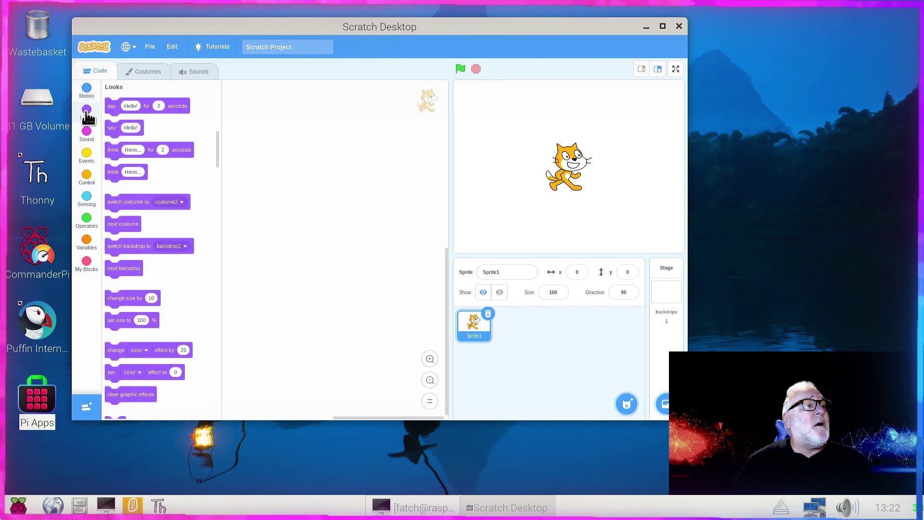
click(86, 135)
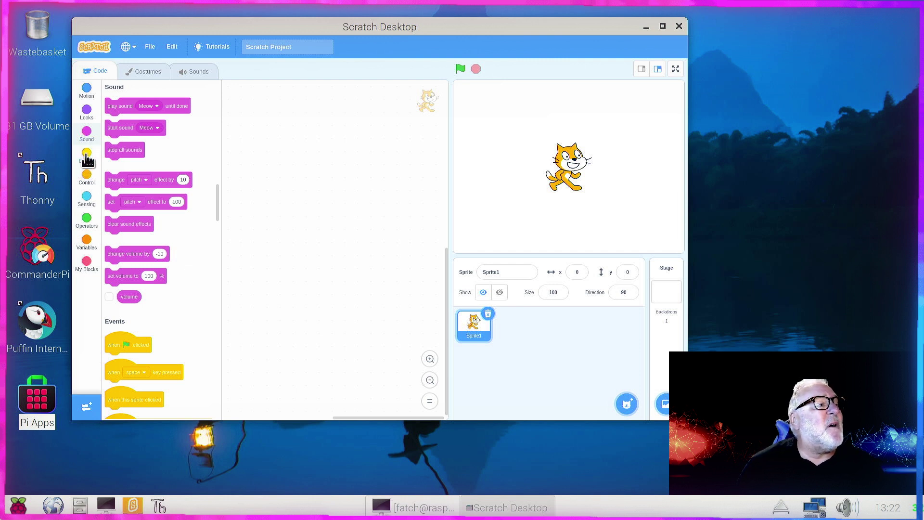
click(87, 155)
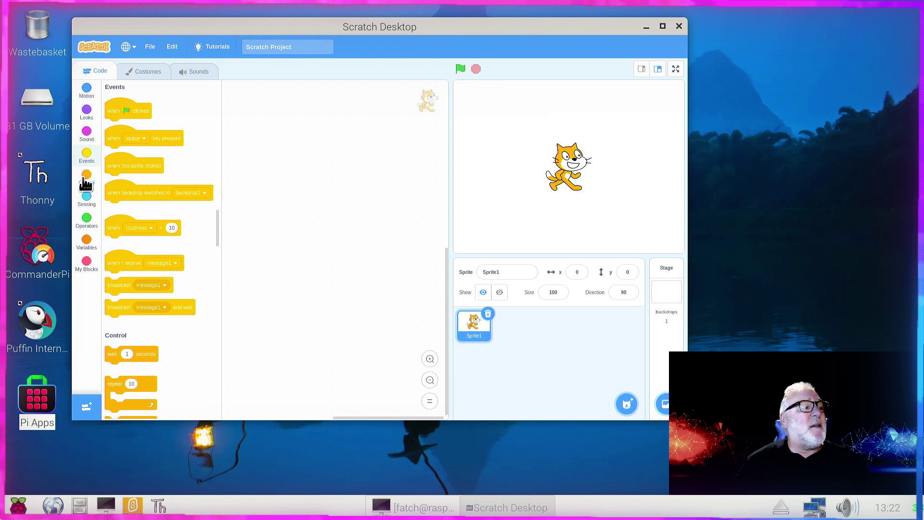
click(85, 179)
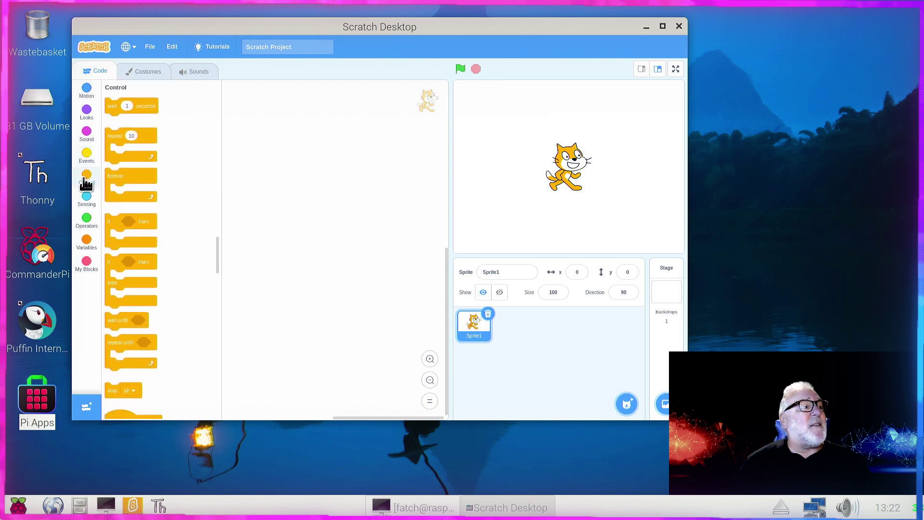
click(87, 92)
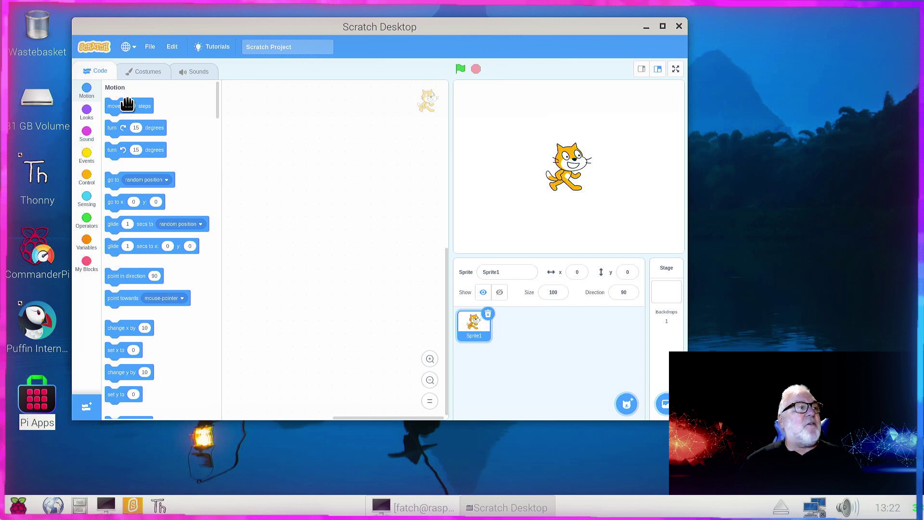
View the cat sprite's costumes and its sounds, and return to its code blocks.
click(143, 72)
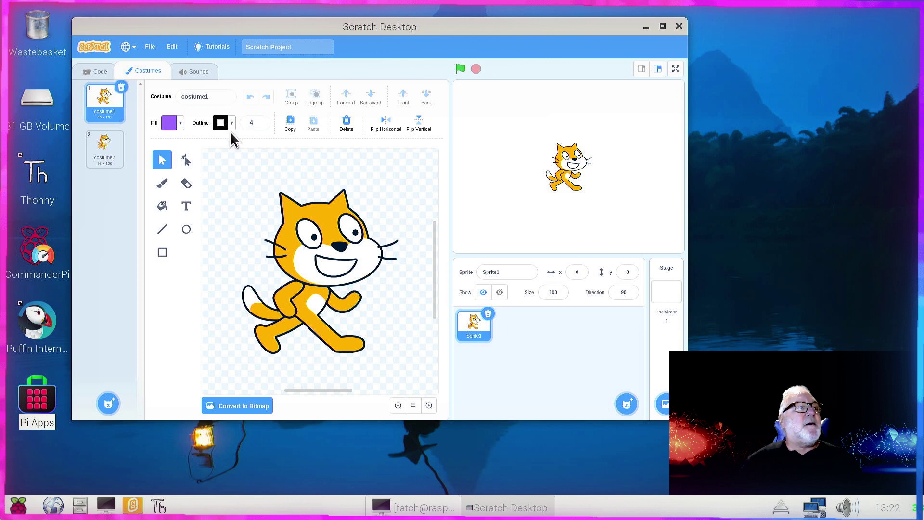
click(198, 72)
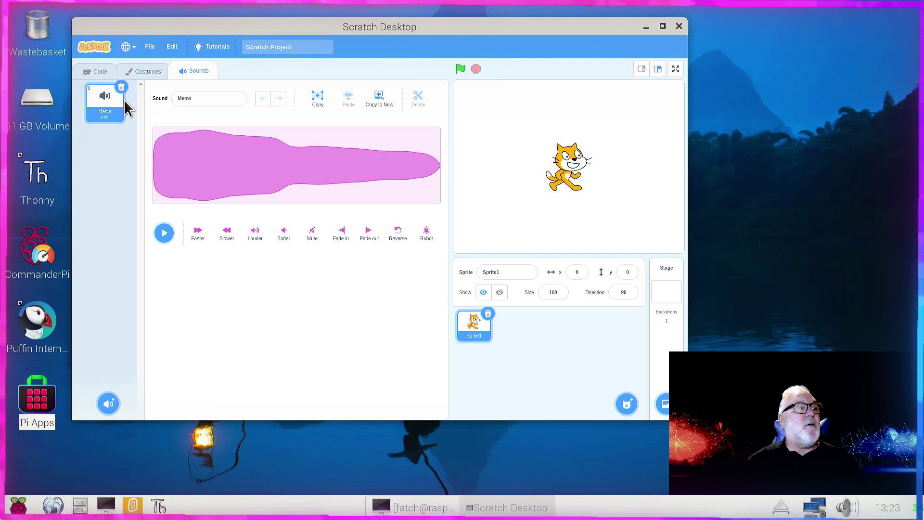
click(99, 72)
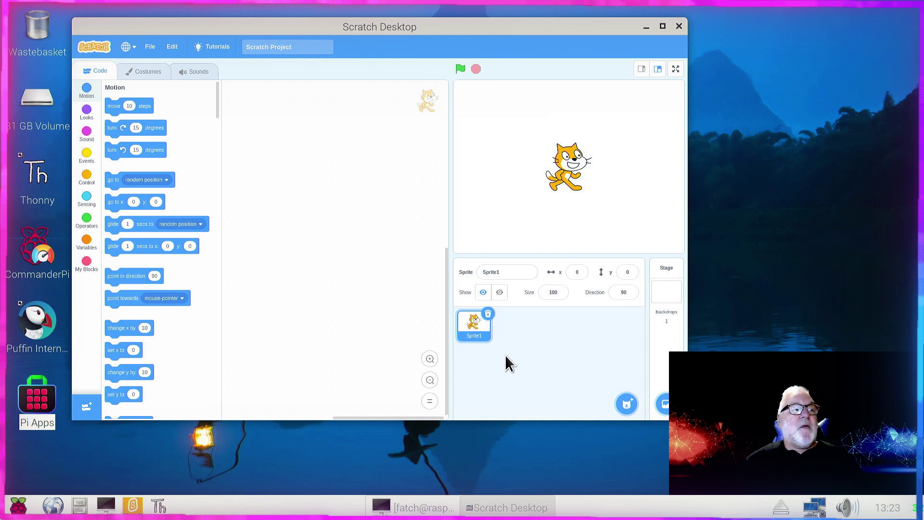
Select the cat sprite and move it across the stage to about x -148, y 1.
click(483, 329)
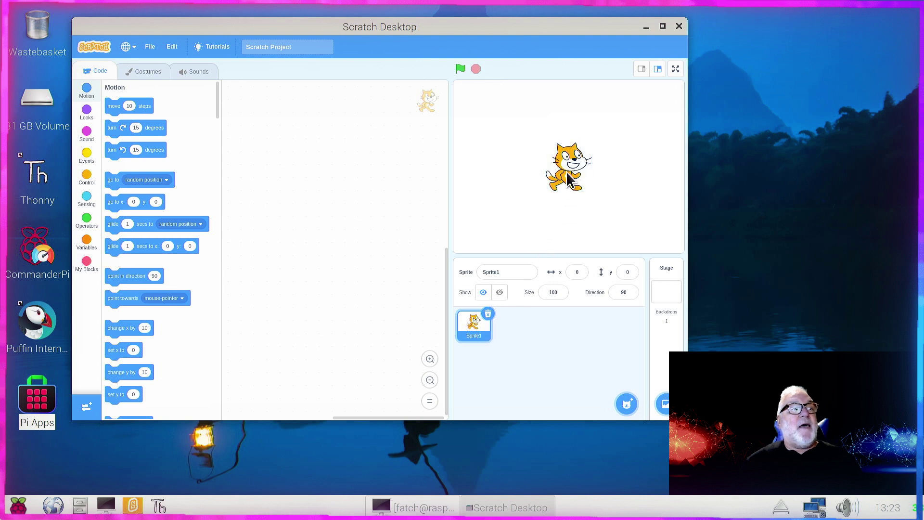
drag(567, 173, 586, 169)
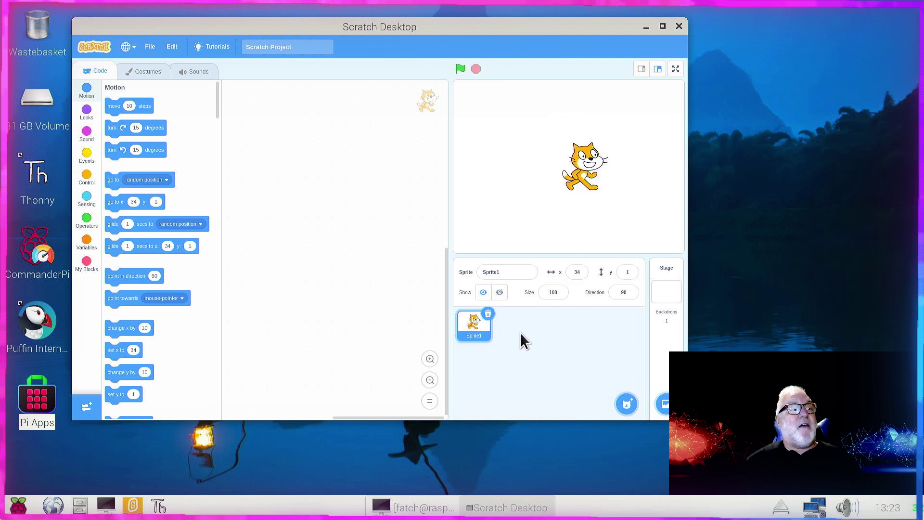
drag(575, 183, 493, 170)
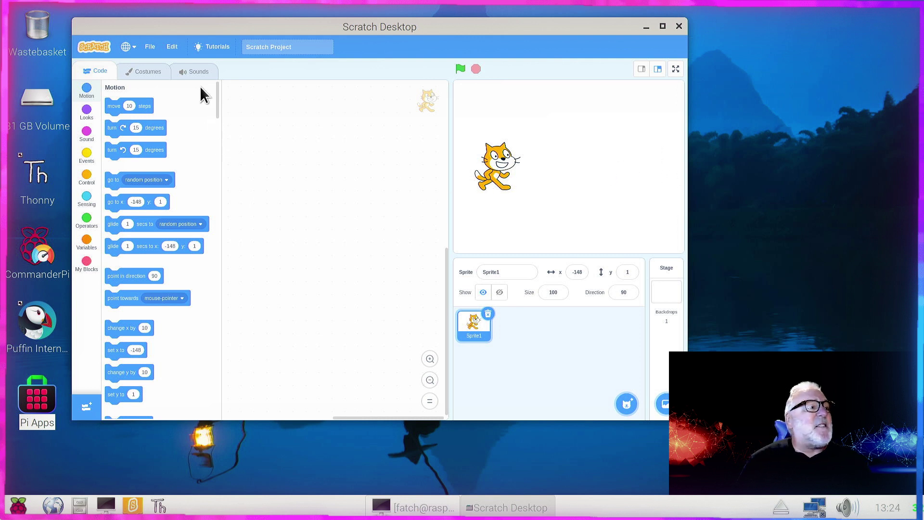
Examine the project's new, load and save commands and the Restore and Turbo Mode options without choosing any.
click(147, 48)
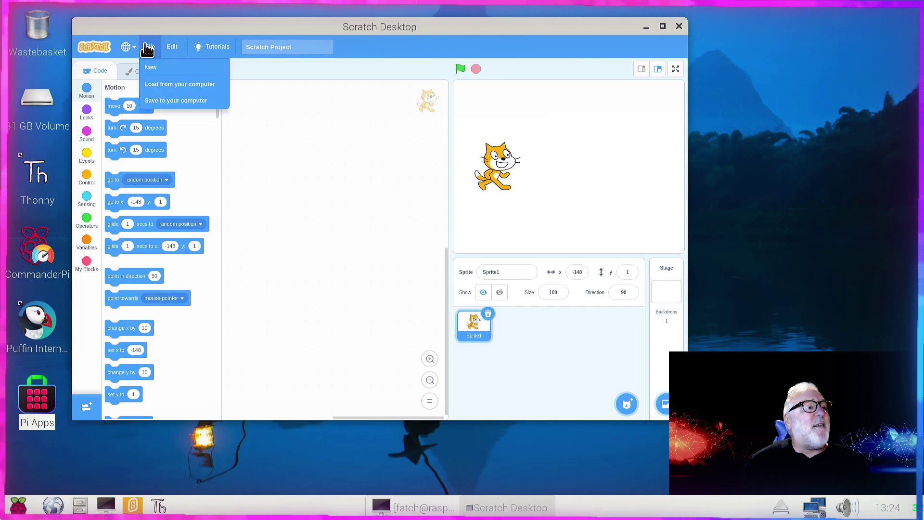
click(172, 48)
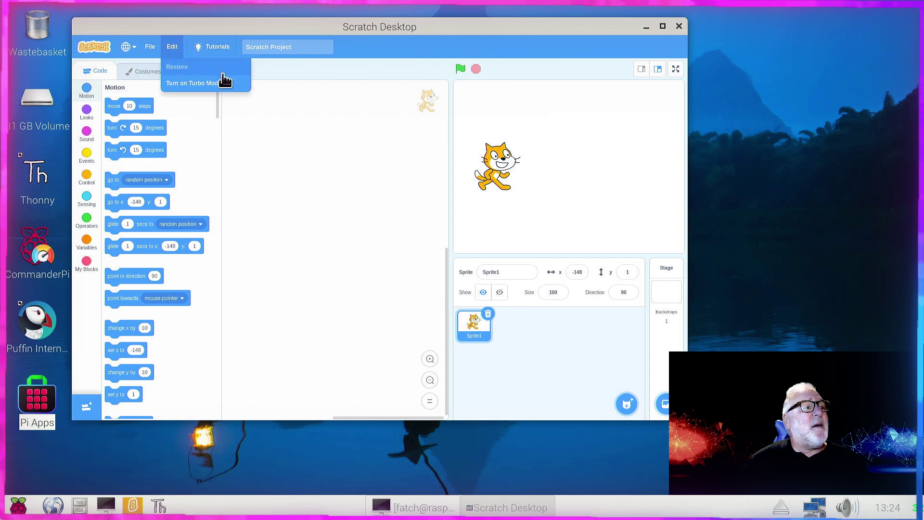
click(290, 168)
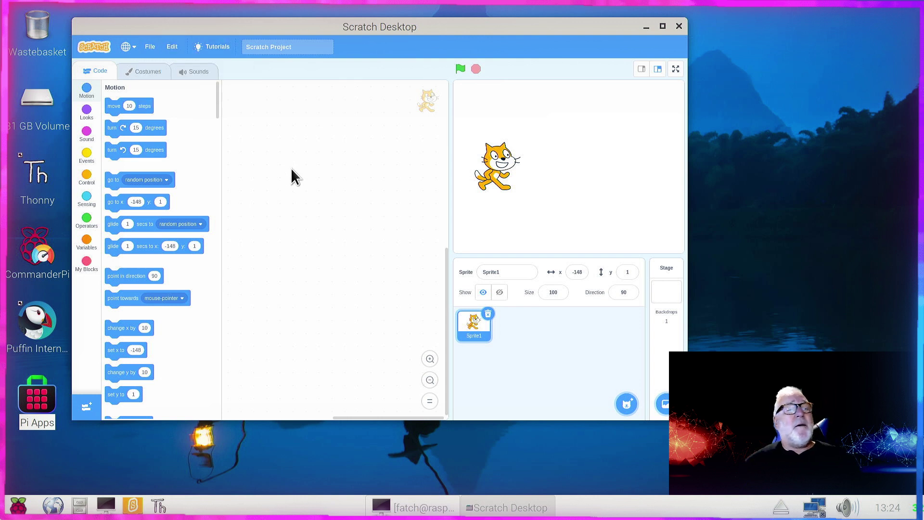